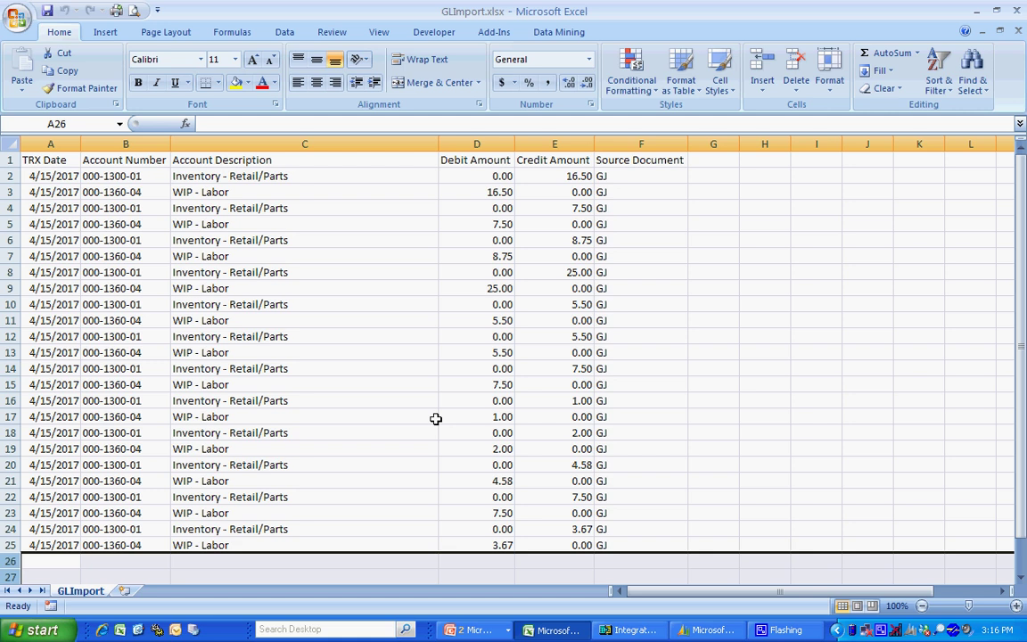
Switch to Integration Manager and create a new integration, accepting its default name and properties
key(alt+Tab)
key(alt+Tab)
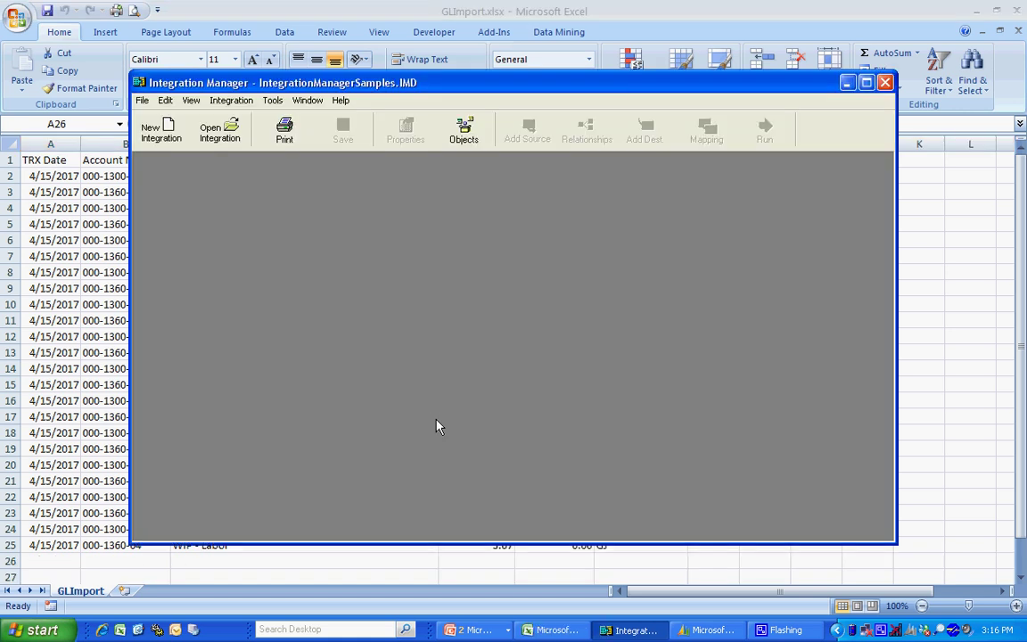
click(163, 132)
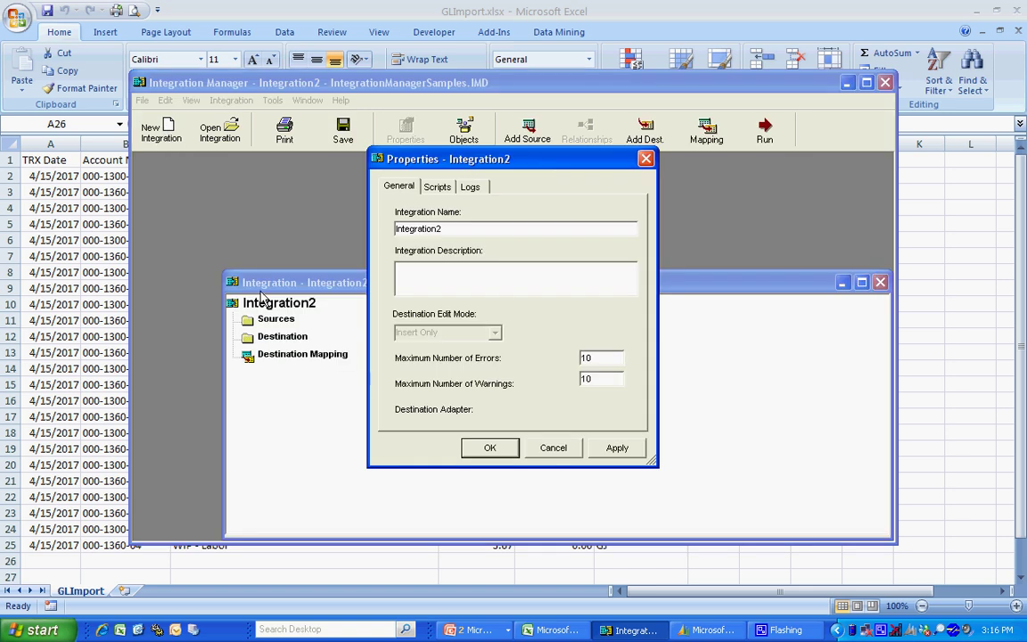
click(609, 448)
click(492, 449)
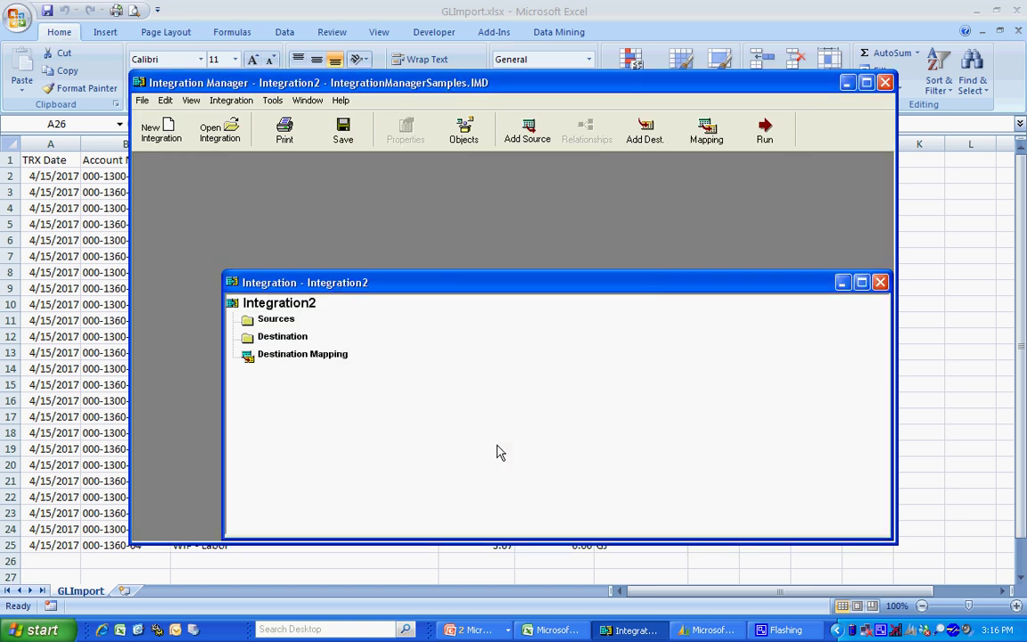
Define a new text source named 1Header from C:\demo\GLImport.csv, with the first row containing column names
click(530, 131)
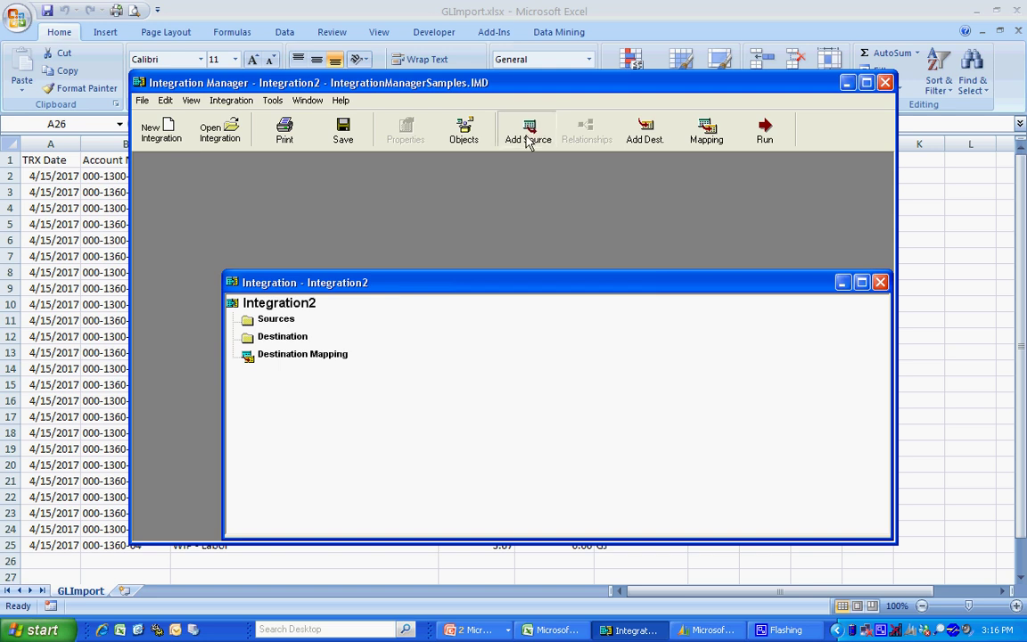
click(340, 226)
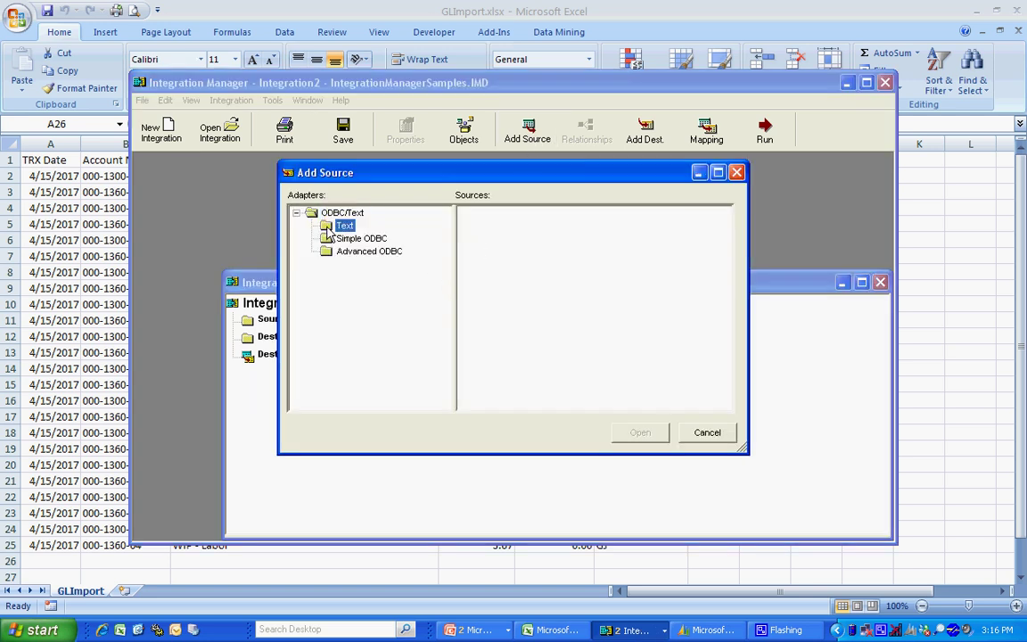
double_click(513, 217)
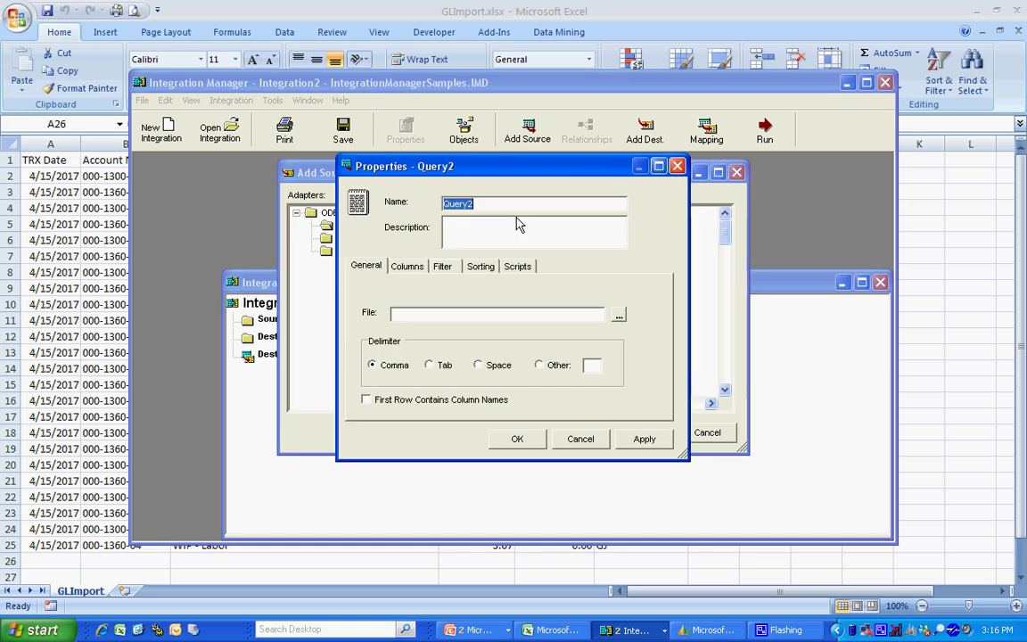
text(1Header)
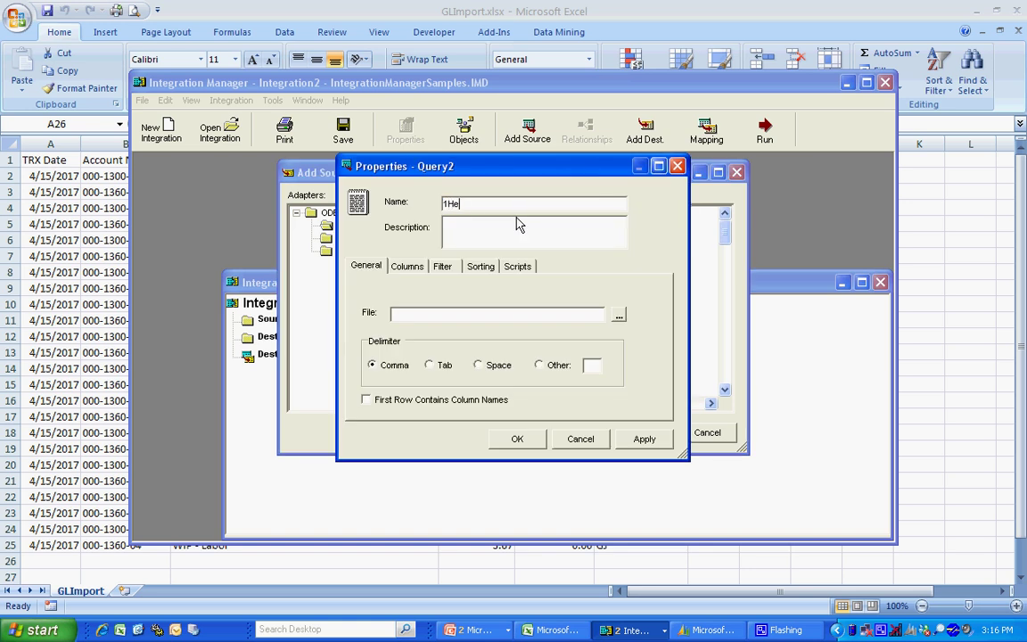
click(619, 315)
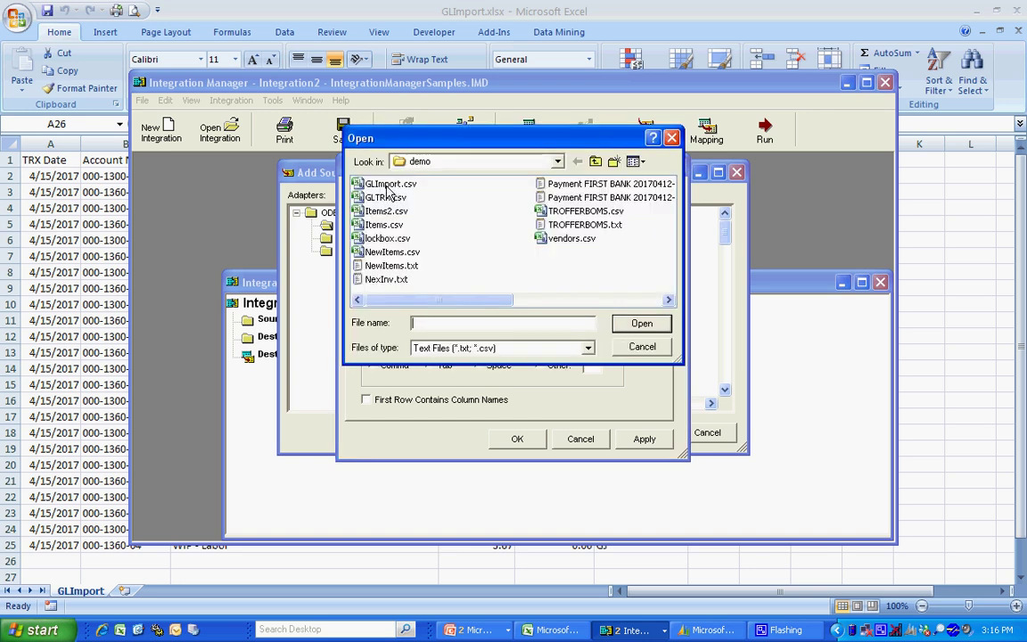
click(388, 184)
click(640, 324)
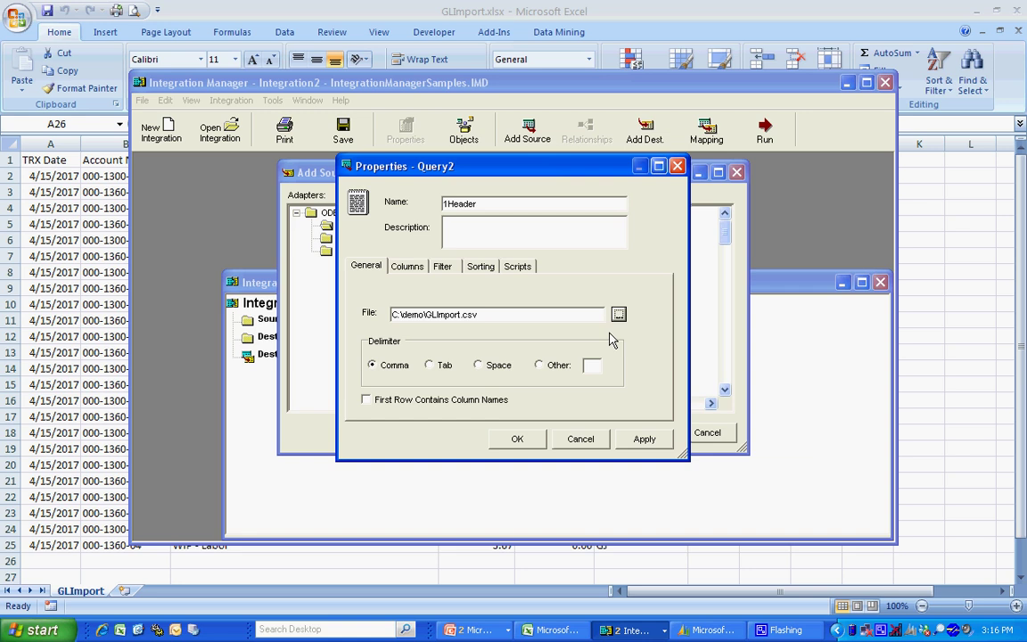
click(367, 400)
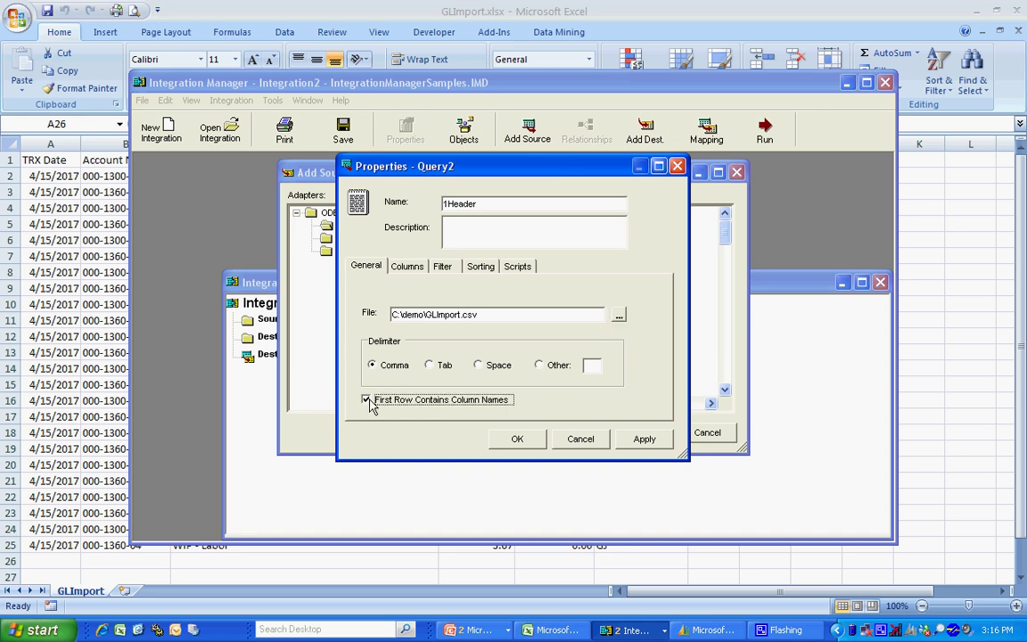
click(643, 439)
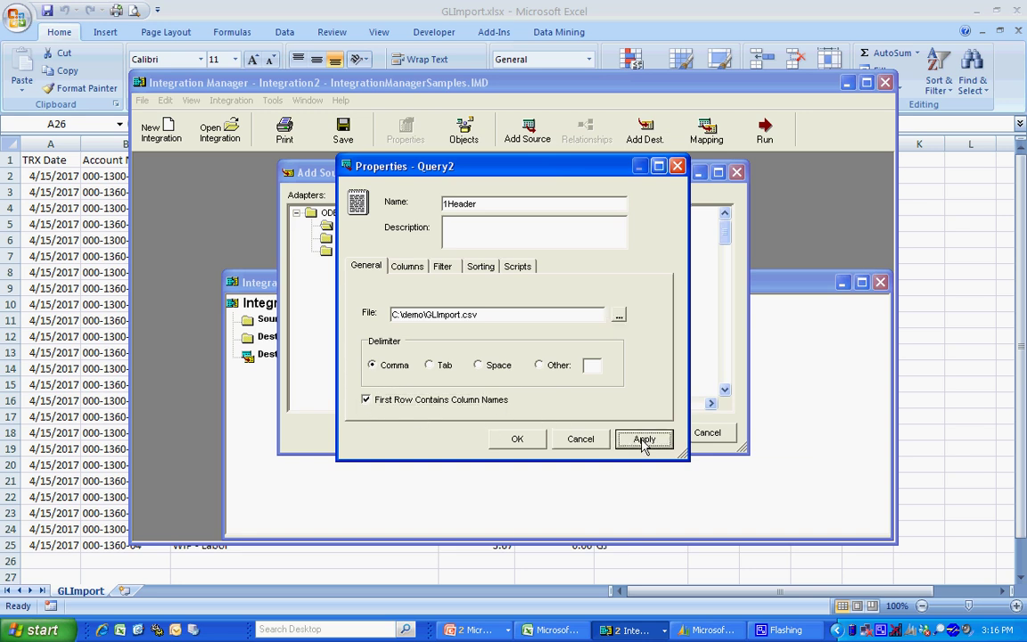
Mark TRX Date as the key column of the 1Header source, group it by TRX Date, and save the source
click(406, 265)
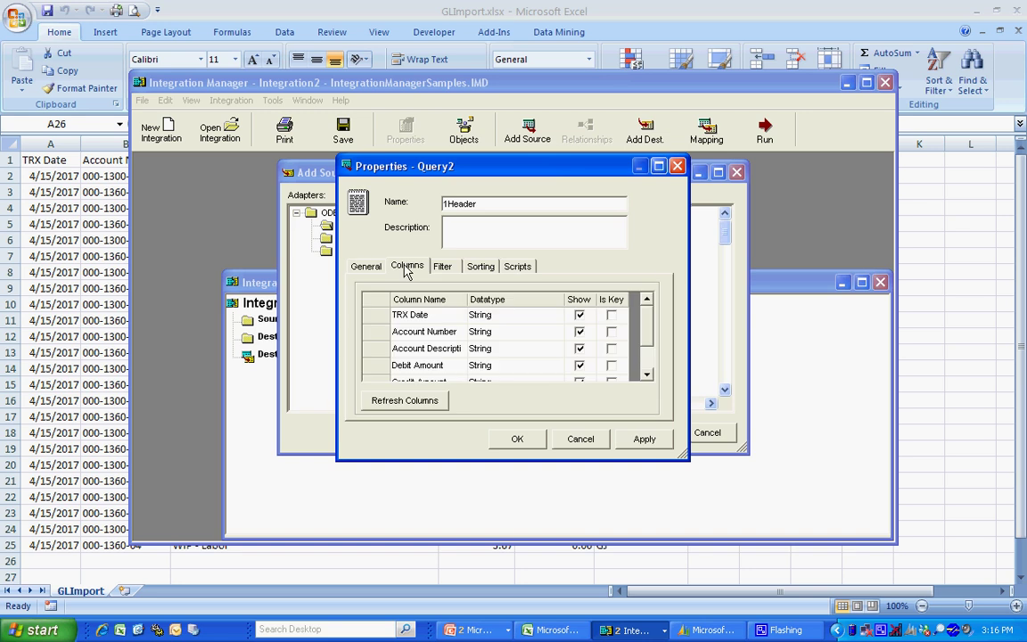
click(611, 317)
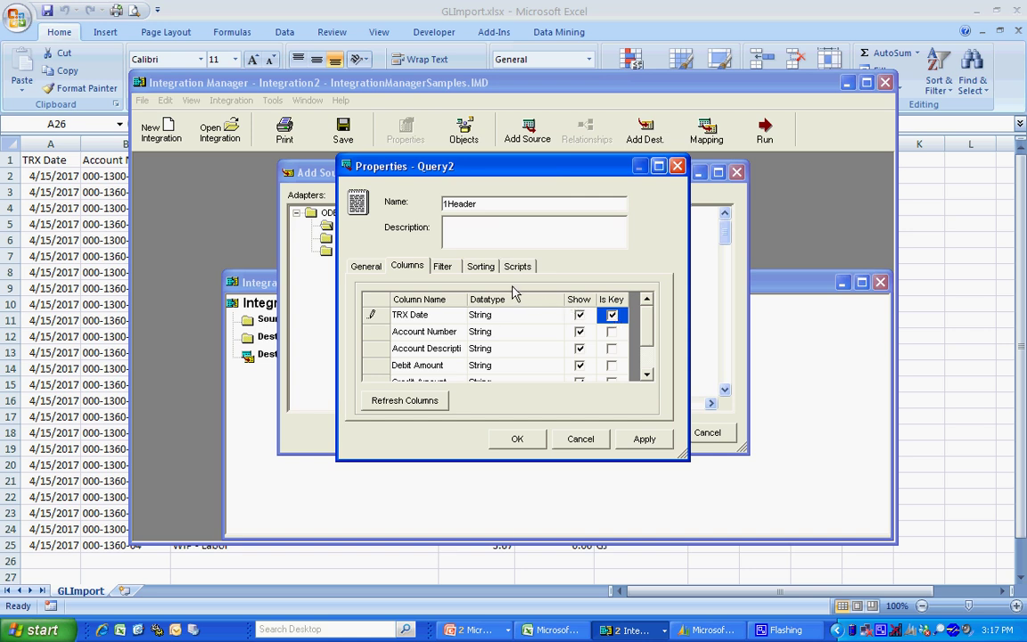
click(481, 267)
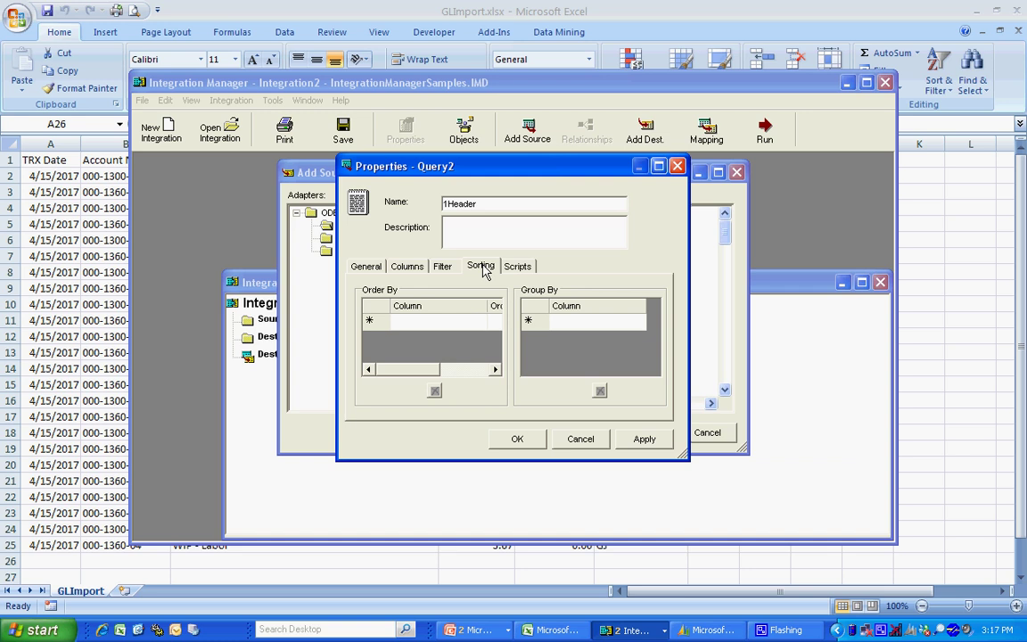
click(585, 324)
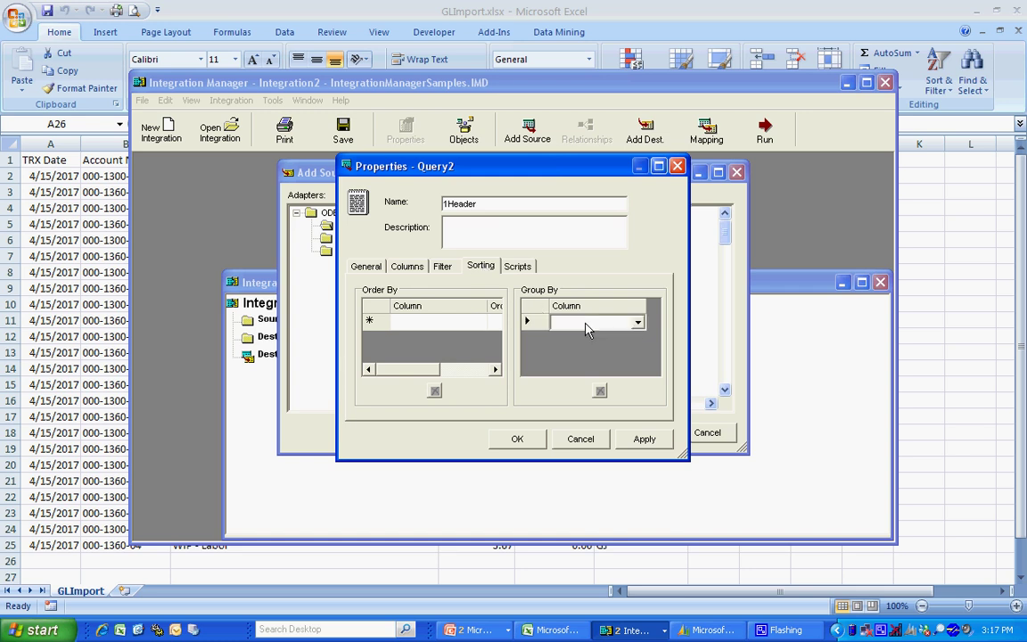
click(638, 323)
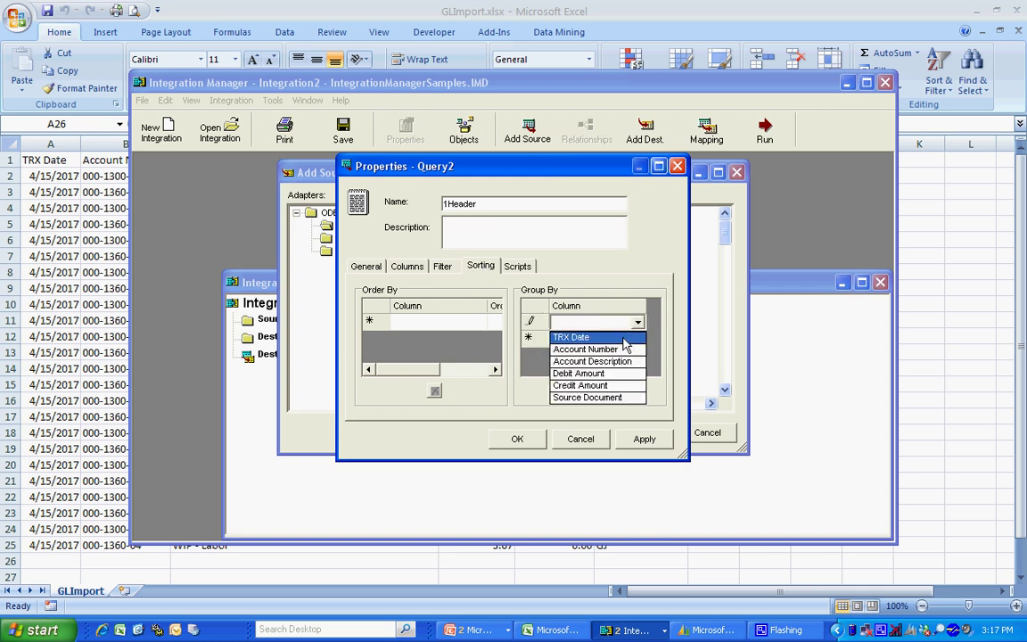
click(622, 338)
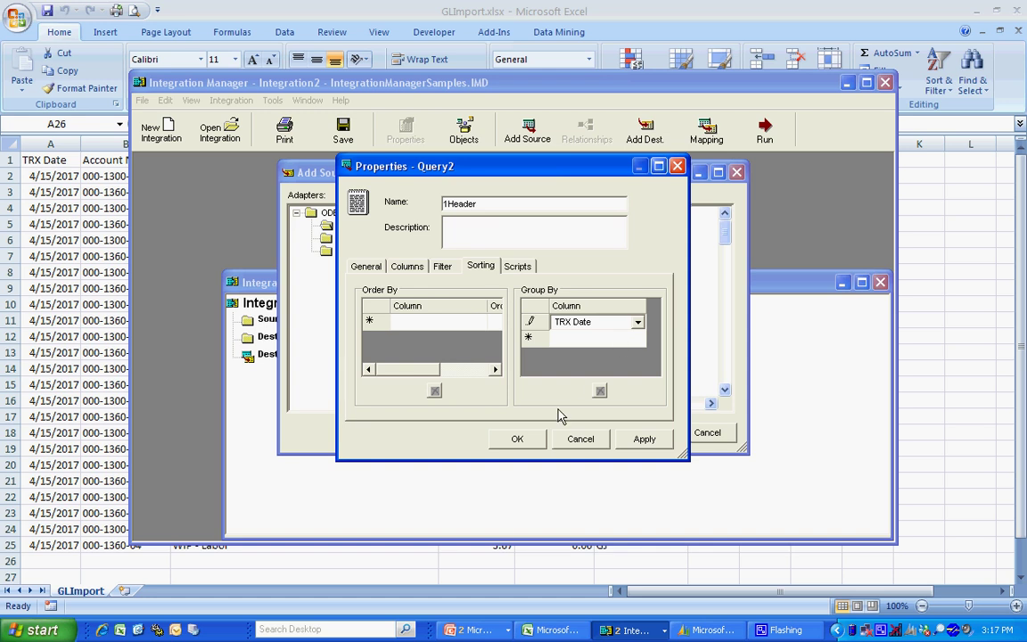
click(518, 440)
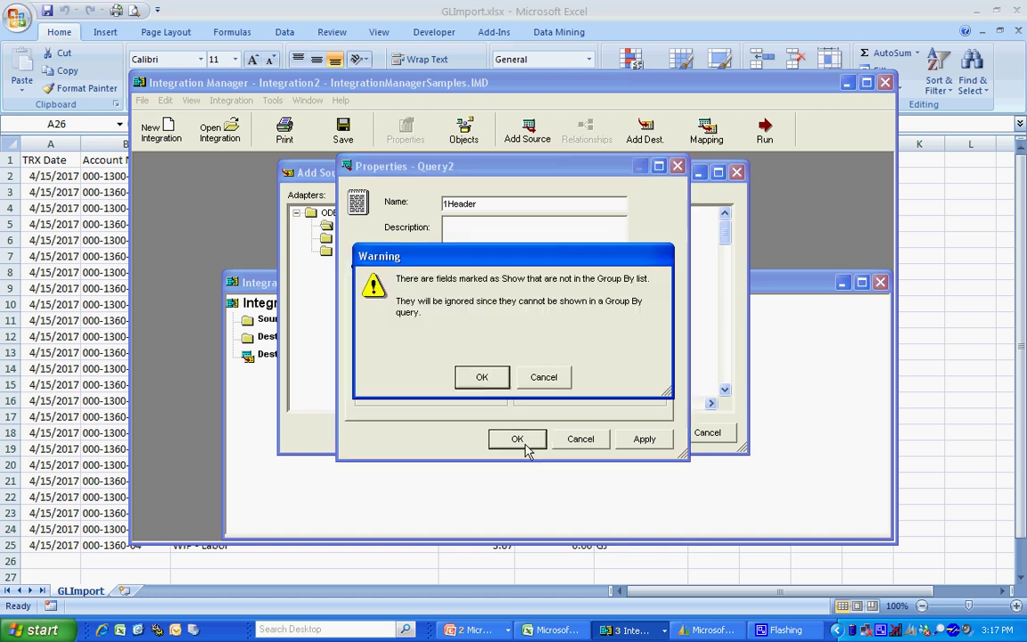
click(482, 378)
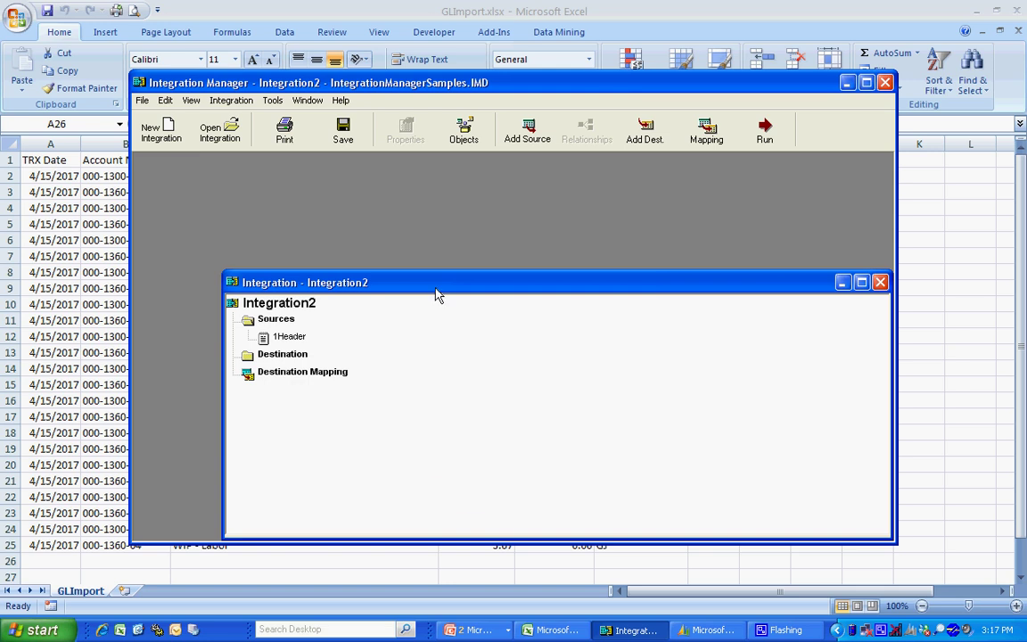
Define a second new text source named 1Detail from C:\demo\GLImport.csv, with the first row containing column names
drag(436, 288, 374, 202)
click(526, 130)
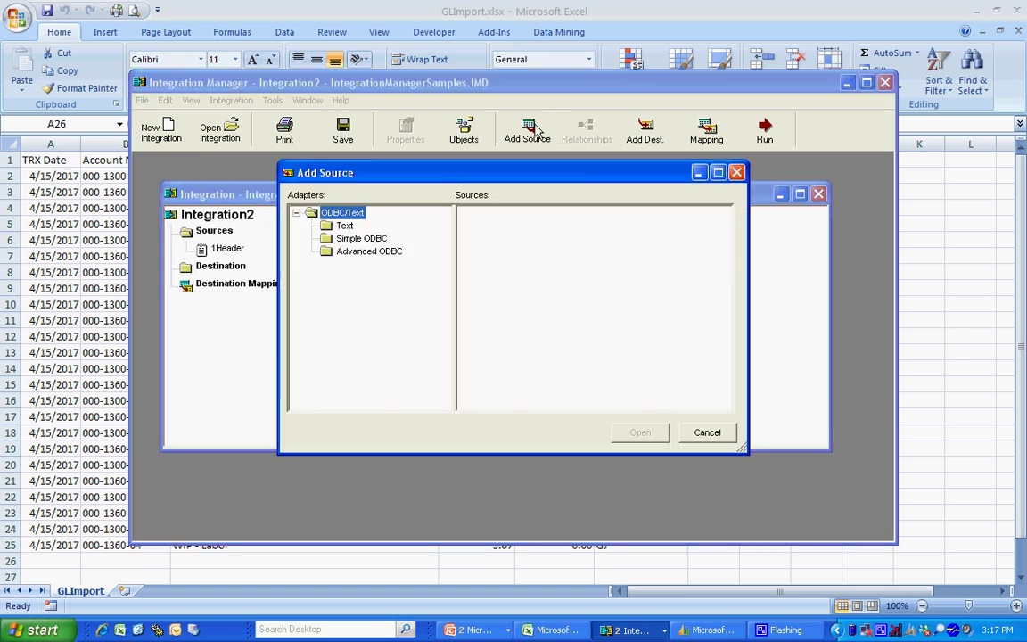
click(344, 225)
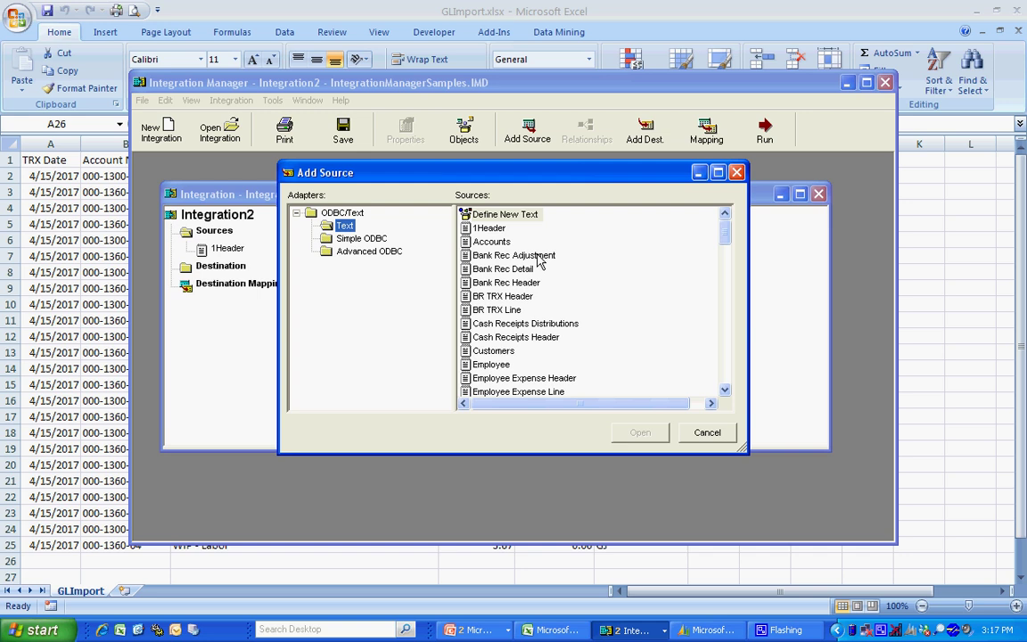
double_click(496, 217)
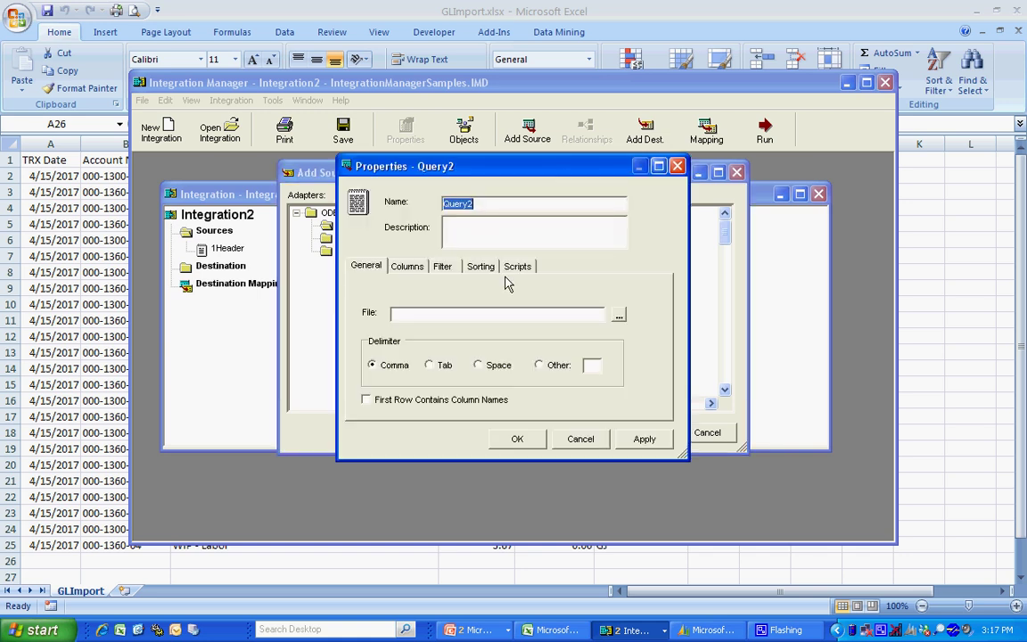
text(1Detail)
click(619, 316)
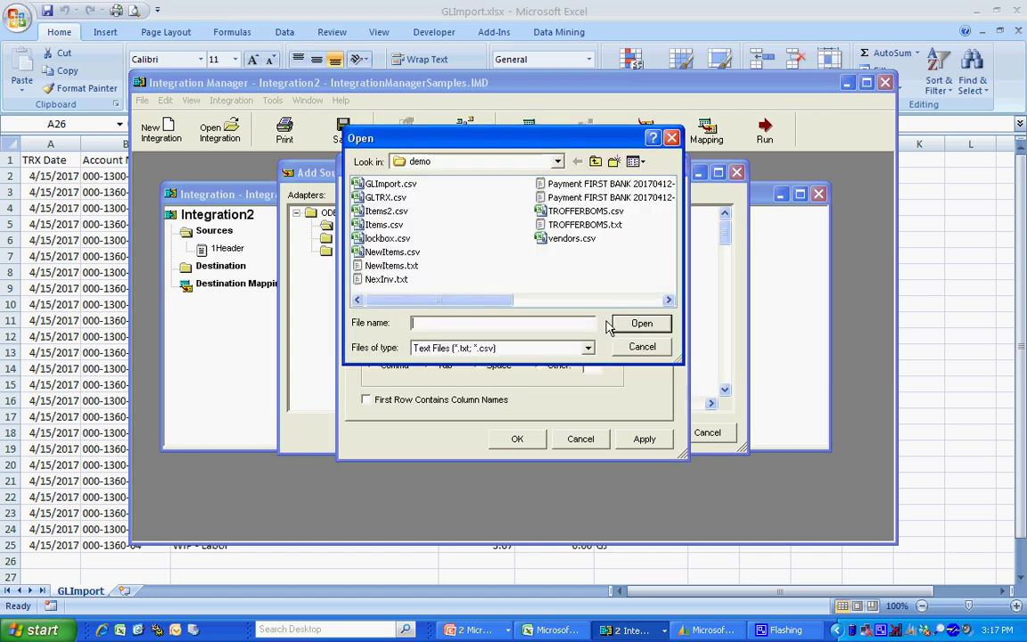
click(383, 183)
click(635, 324)
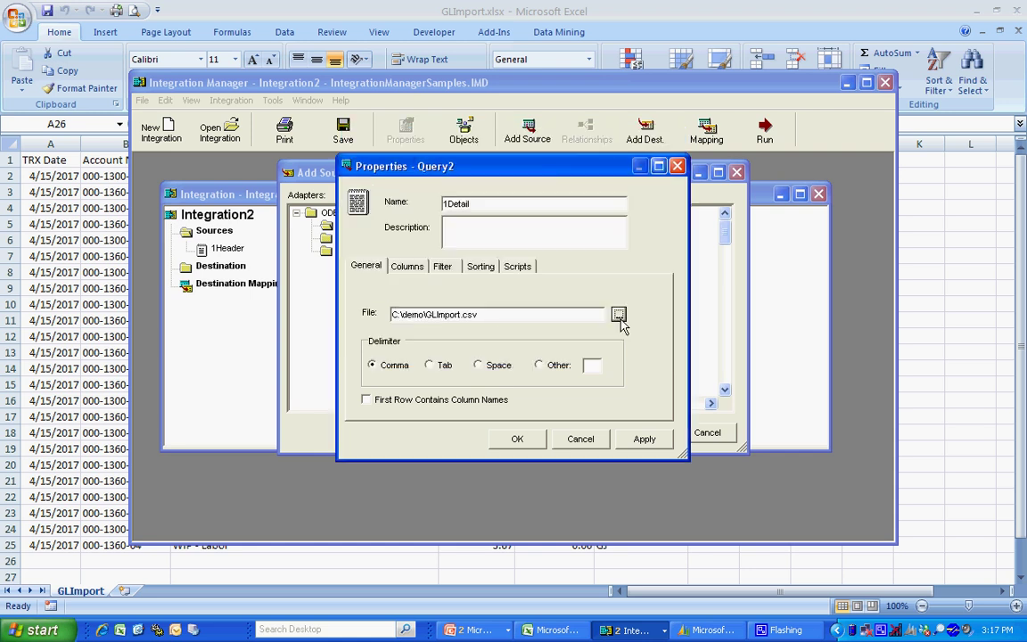
click(385, 400)
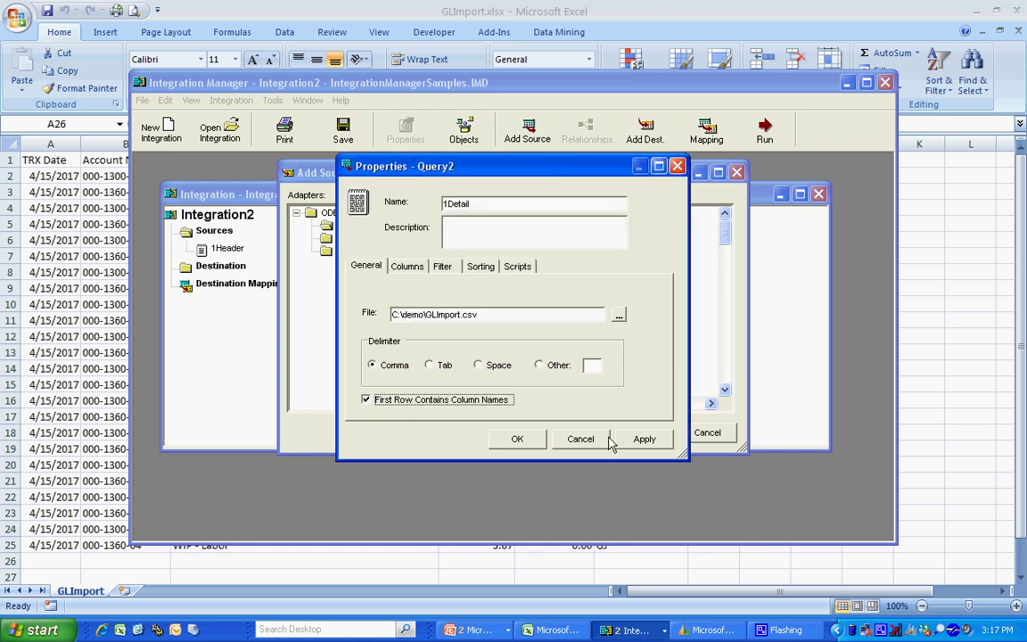
click(652, 443)
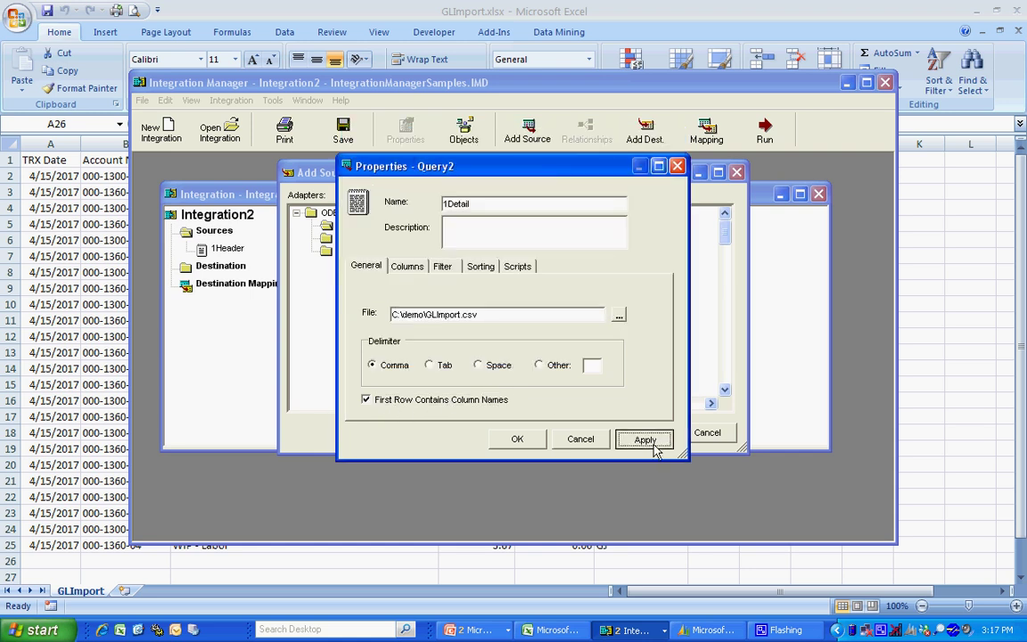
Mark TRX Date as the key column of the 1Detail source and finish adding it to the integration
click(407, 265)
click(611, 317)
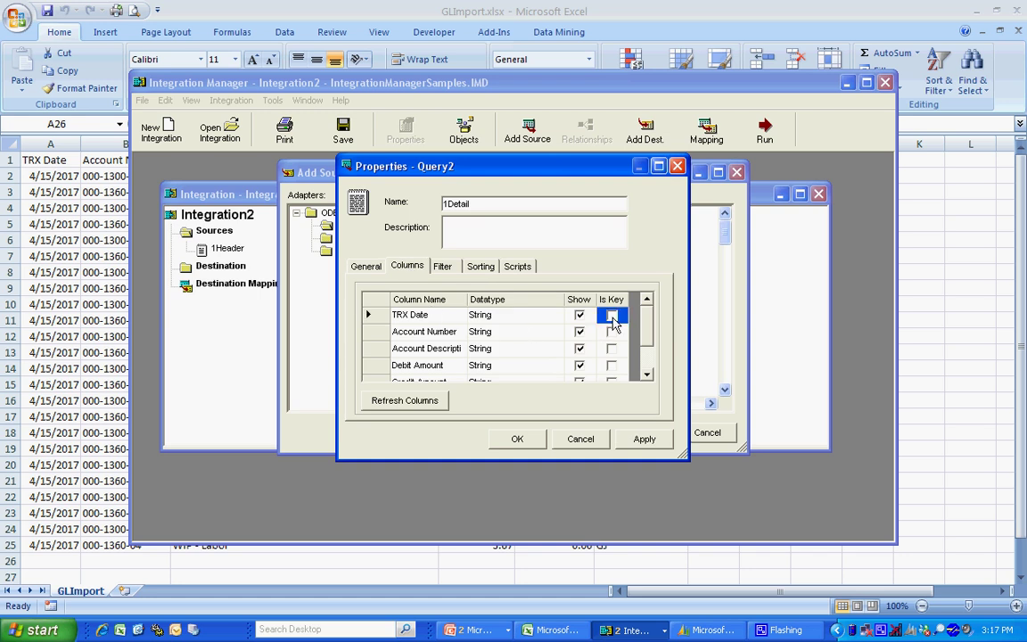
click(524, 440)
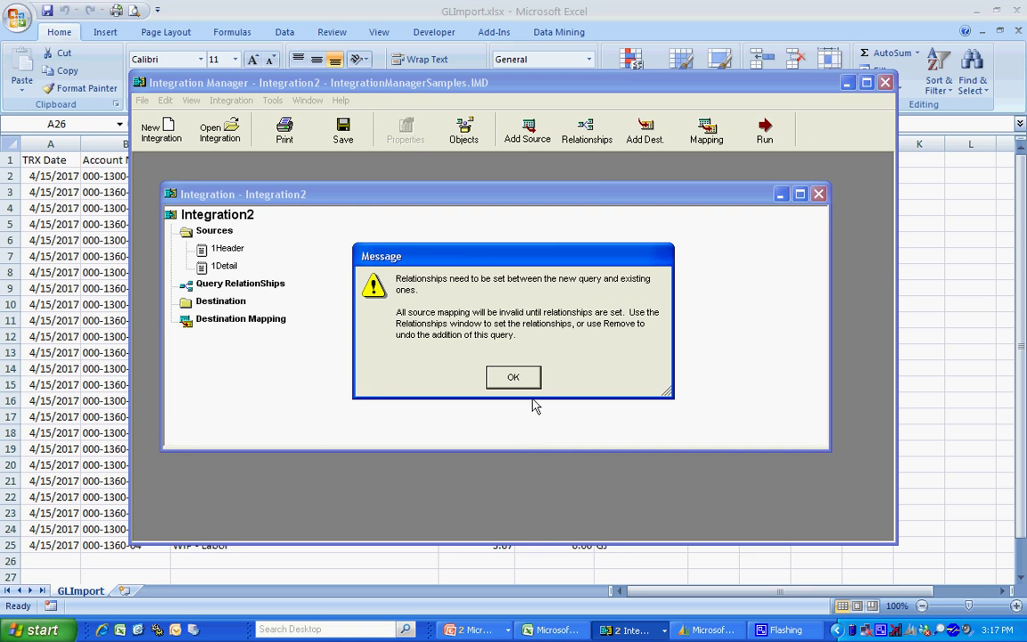
click(514, 377)
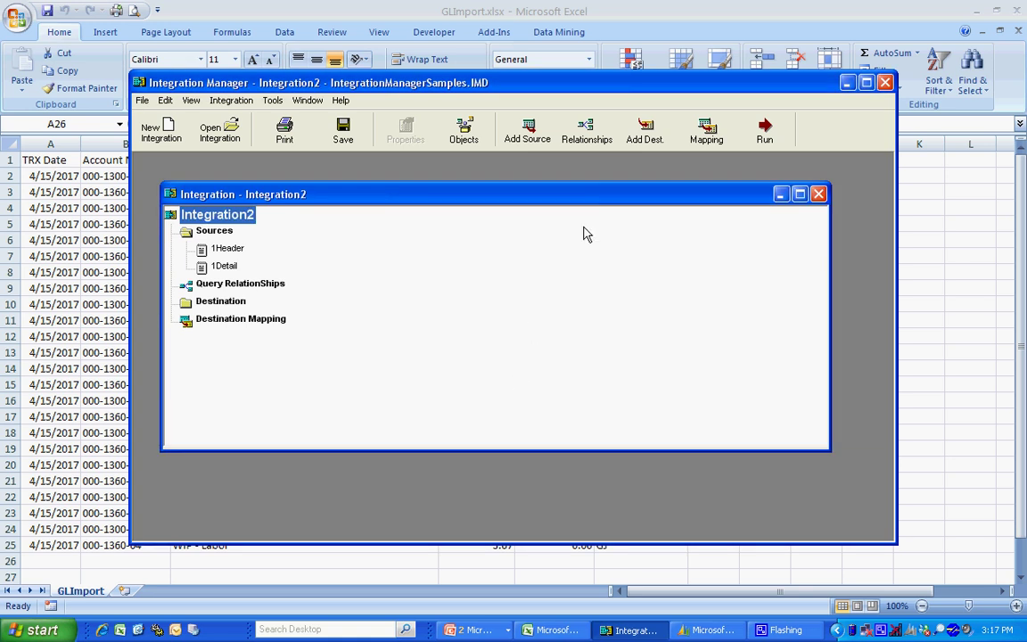
Relate the 1Header source to the 1Detail source by linking their TRX Date columns
click(588, 134)
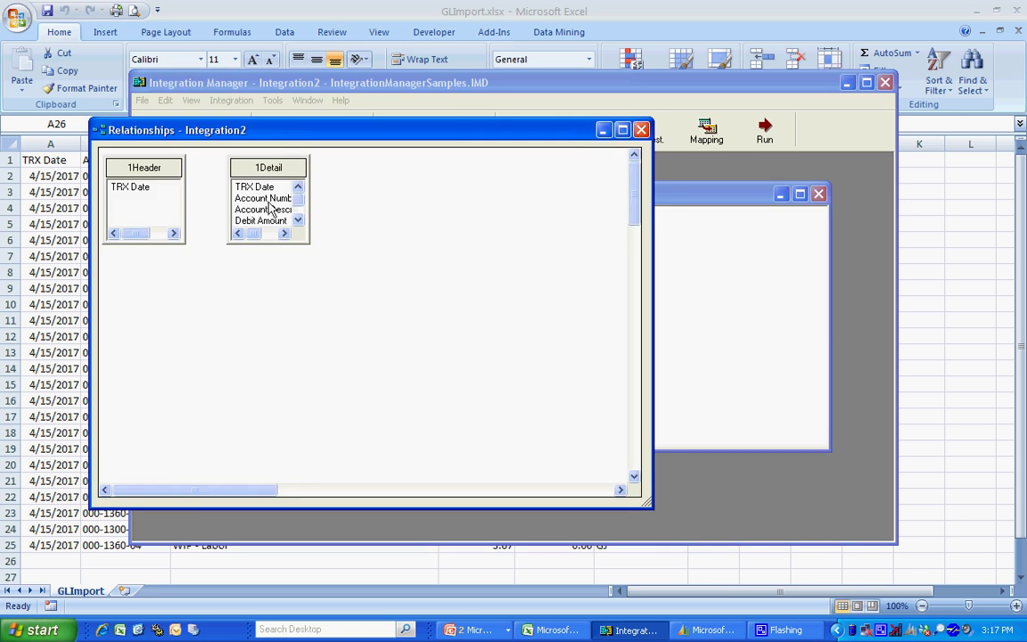
drag(151, 188, 244, 191)
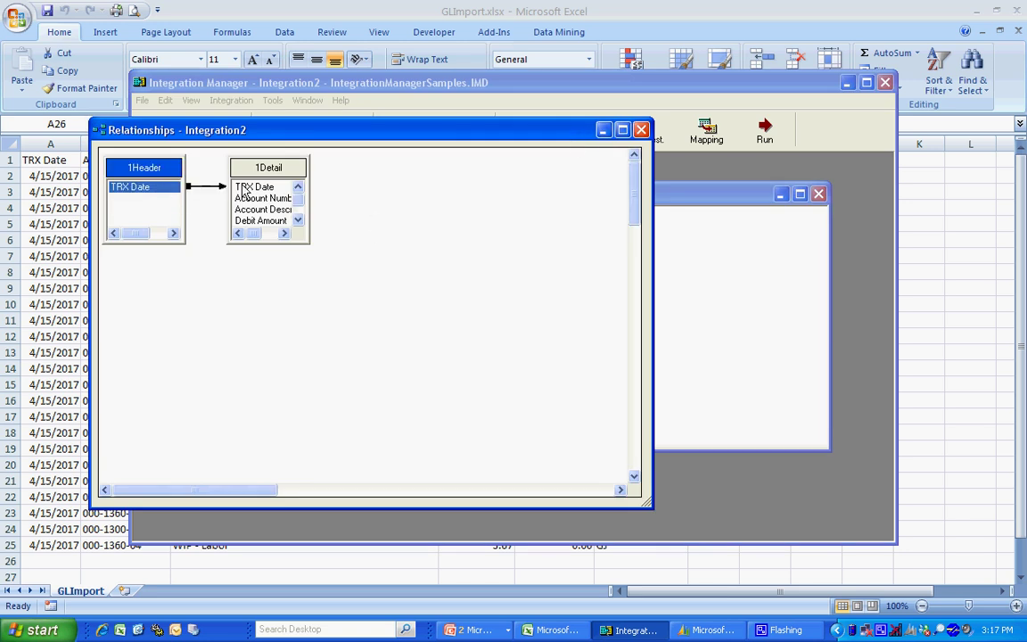
click(641, 130)
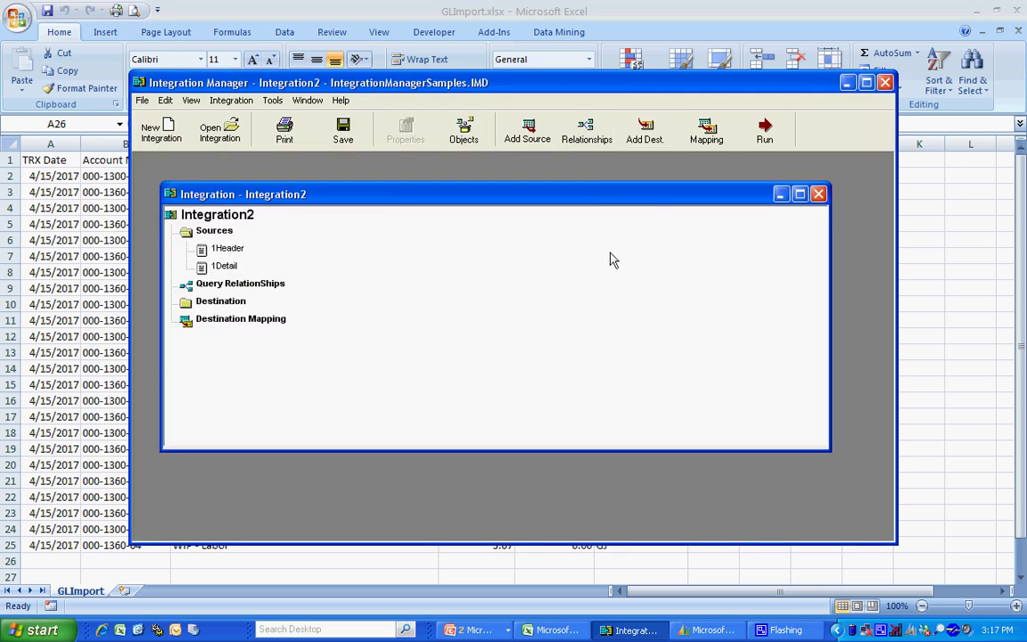
Add the General Journal destination from the Financial group of the Microsoft Dynamics GP adapter
click(645, 132)
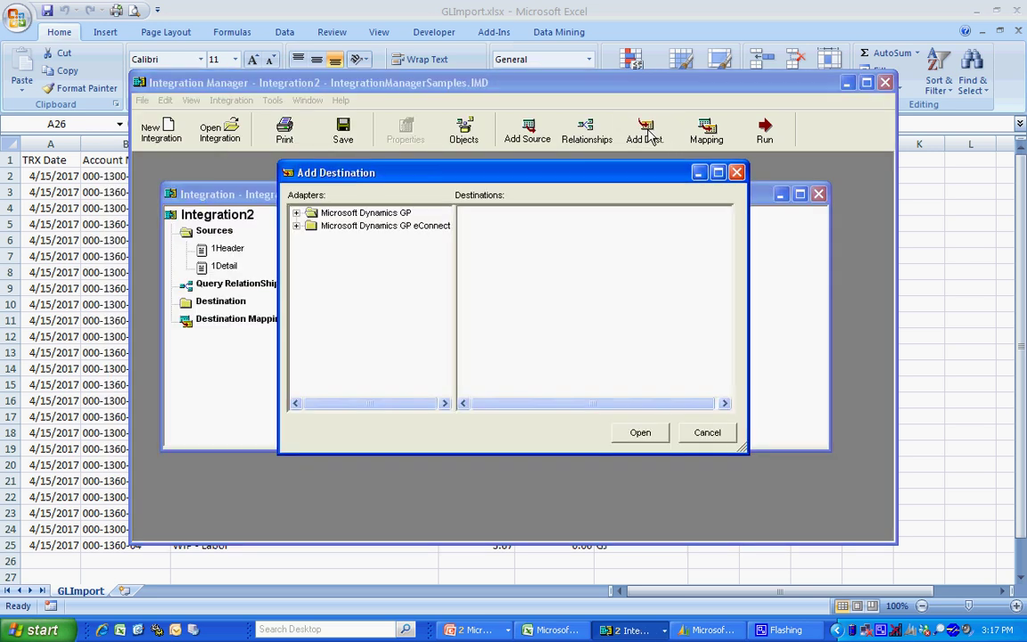
click(297, 213)
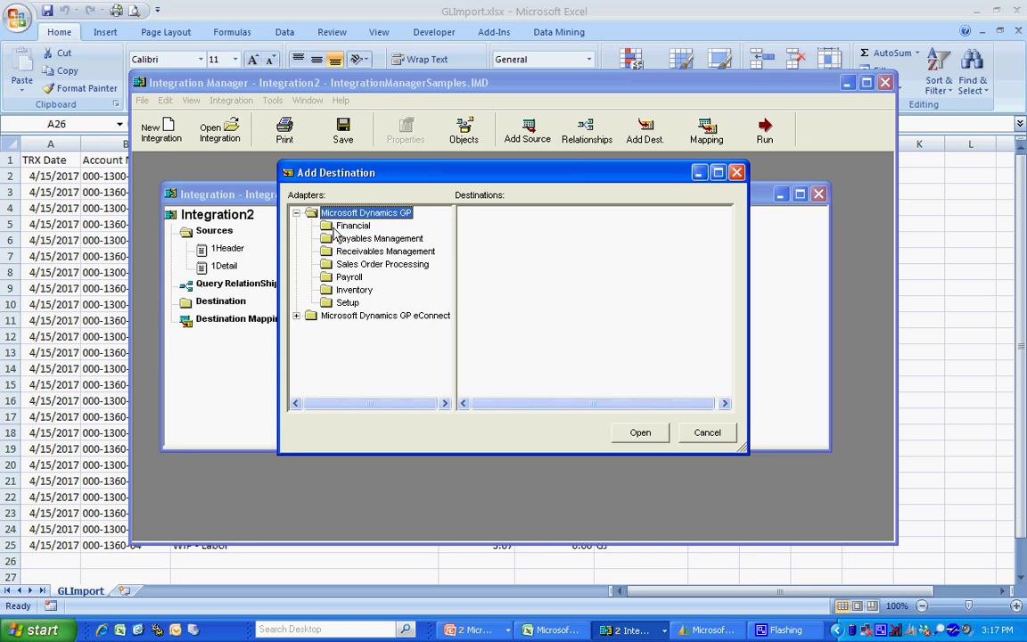
click(353, 226)
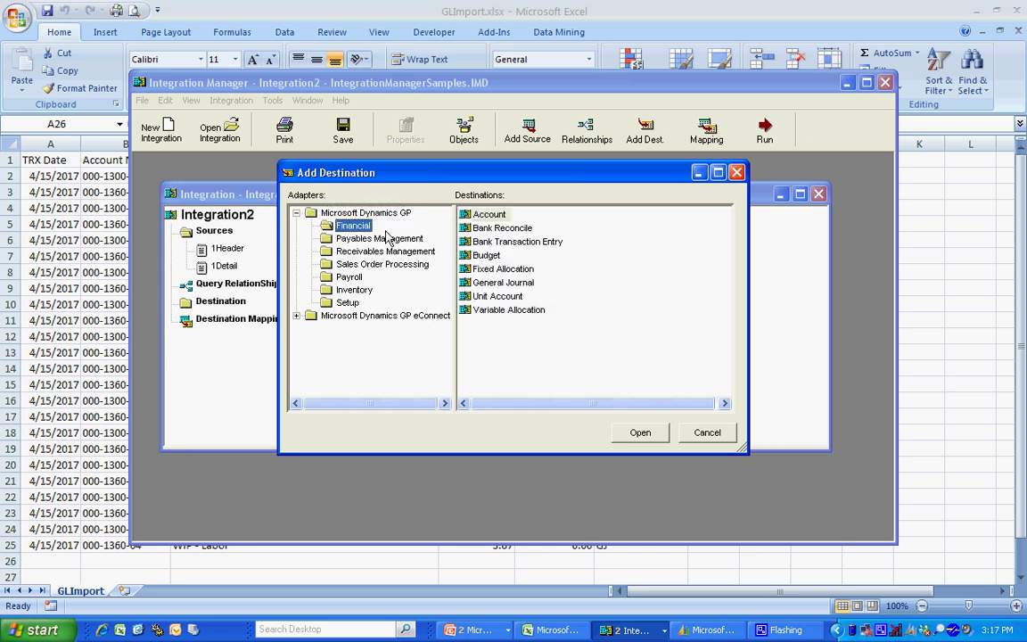
double_click(505, 292)
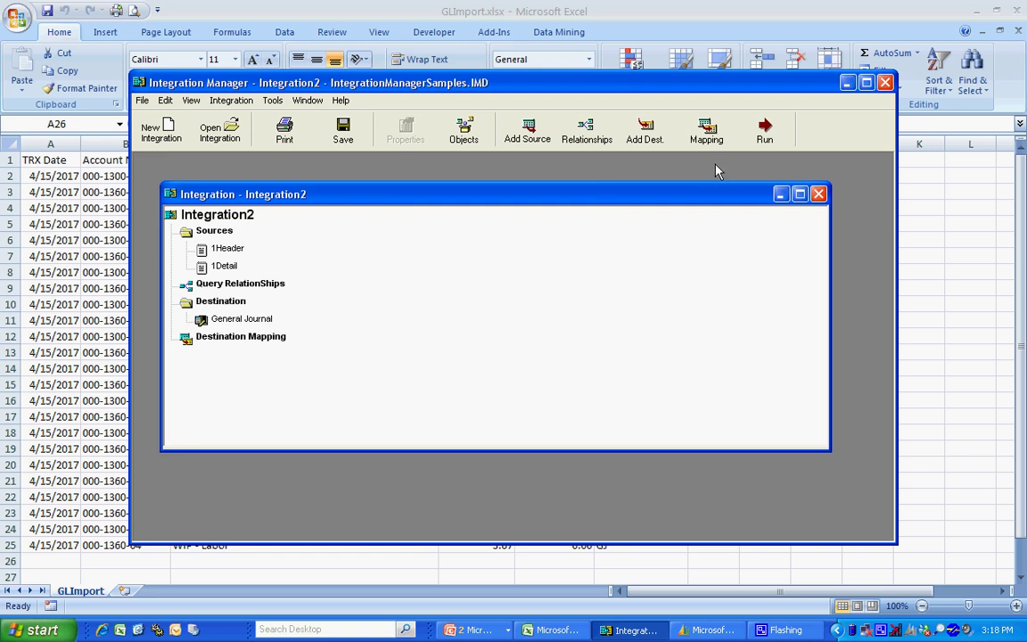
Open the destination mapping maximized and map the General Journal's Batch ID to the constant GLIMPORT
click(707, 133)
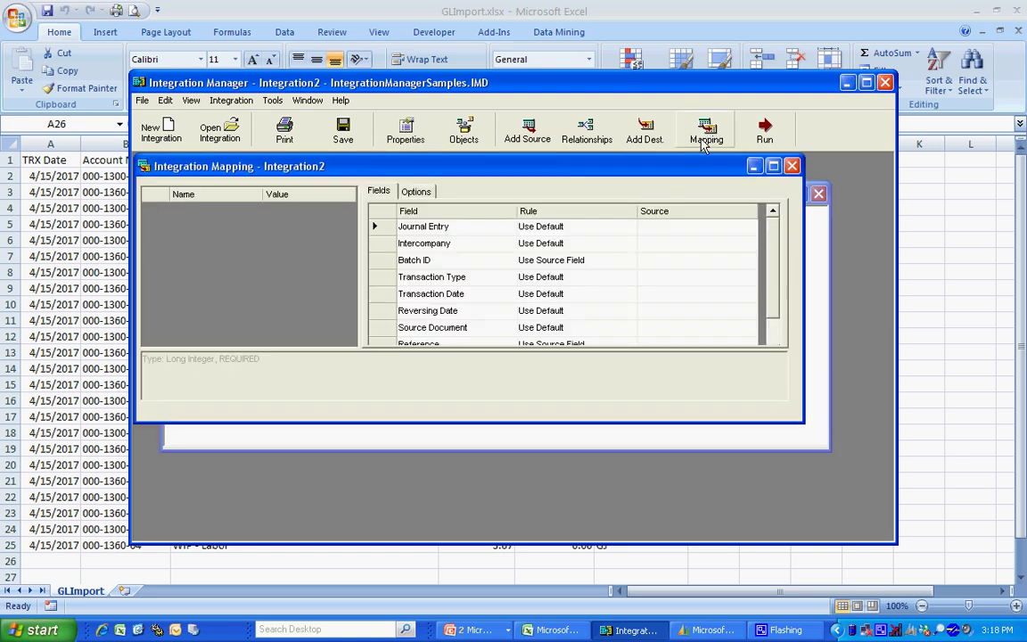
click(772, 166)
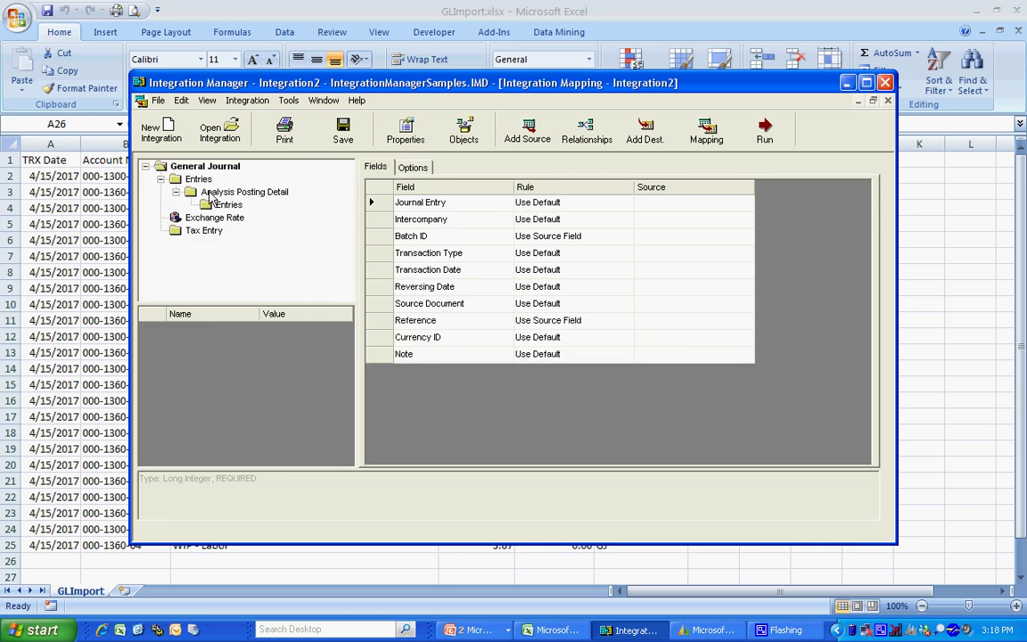
click(178, 165)
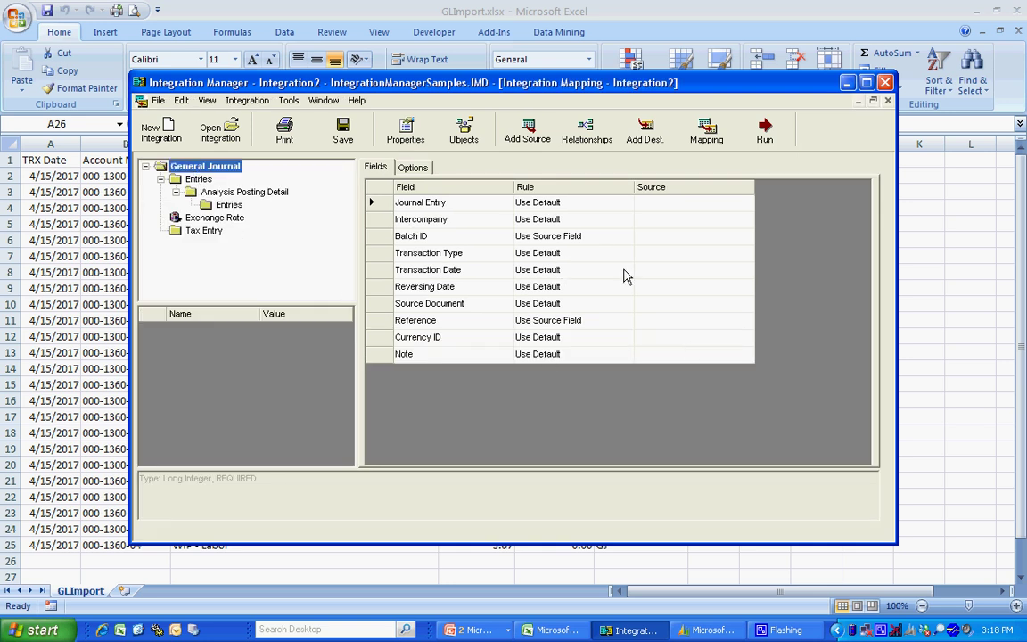
click(624, 238)
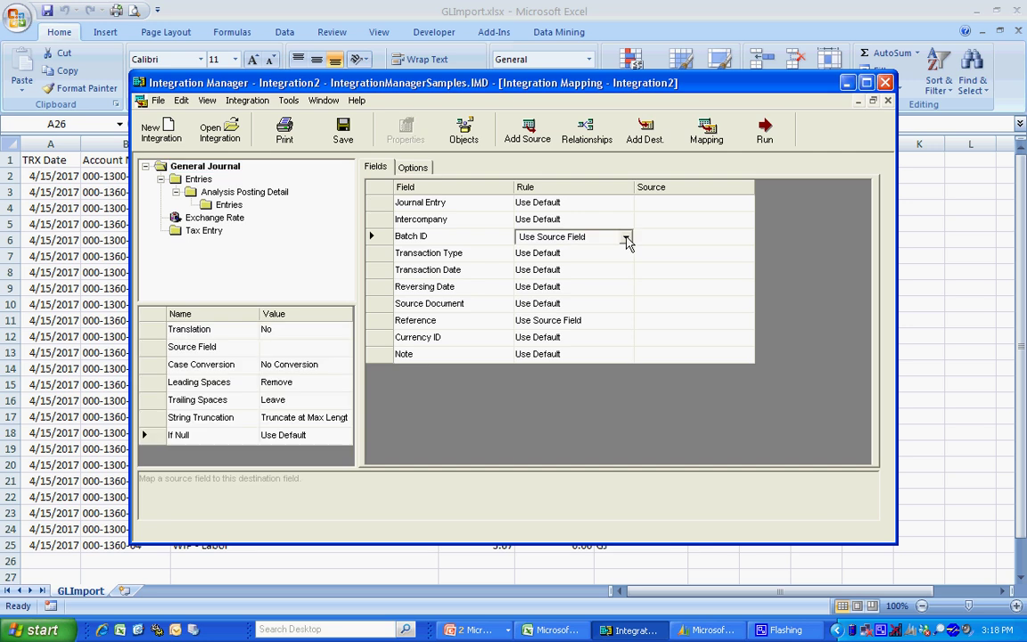
click(627, 237)
click(602, 276)
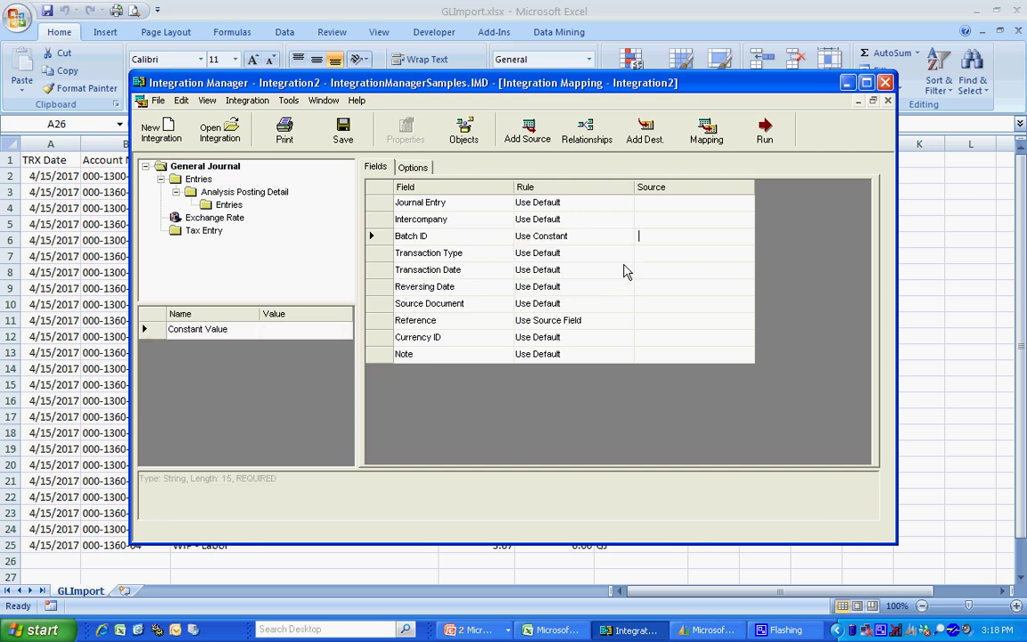
text(GLIMPORT)
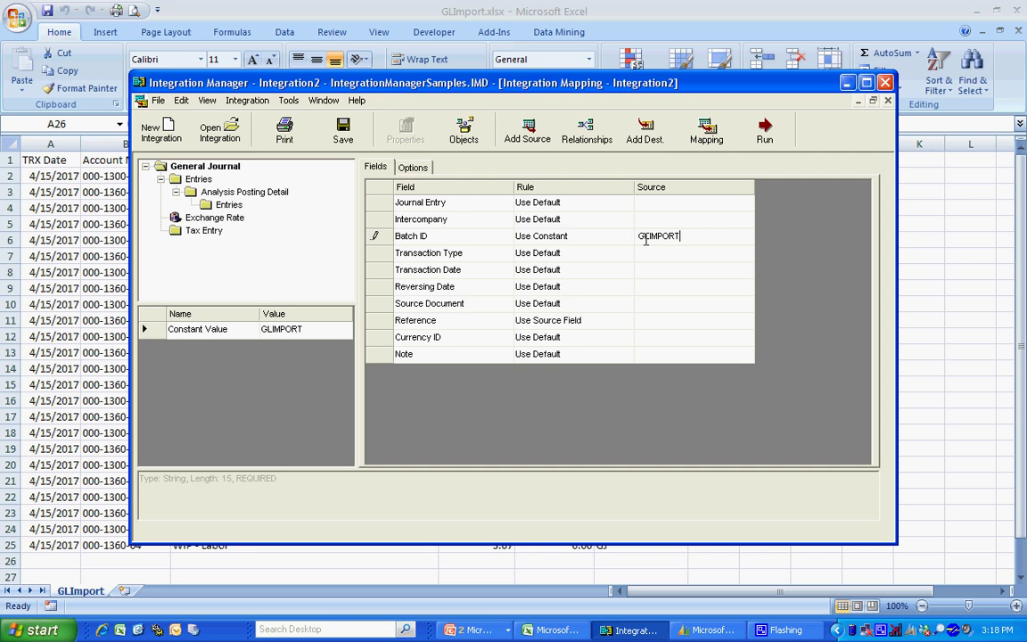
key(Return)
Map the General Journal's Transaction Date to the TRX Date source field of 1Header
click(588, 277)
click(619, 270)
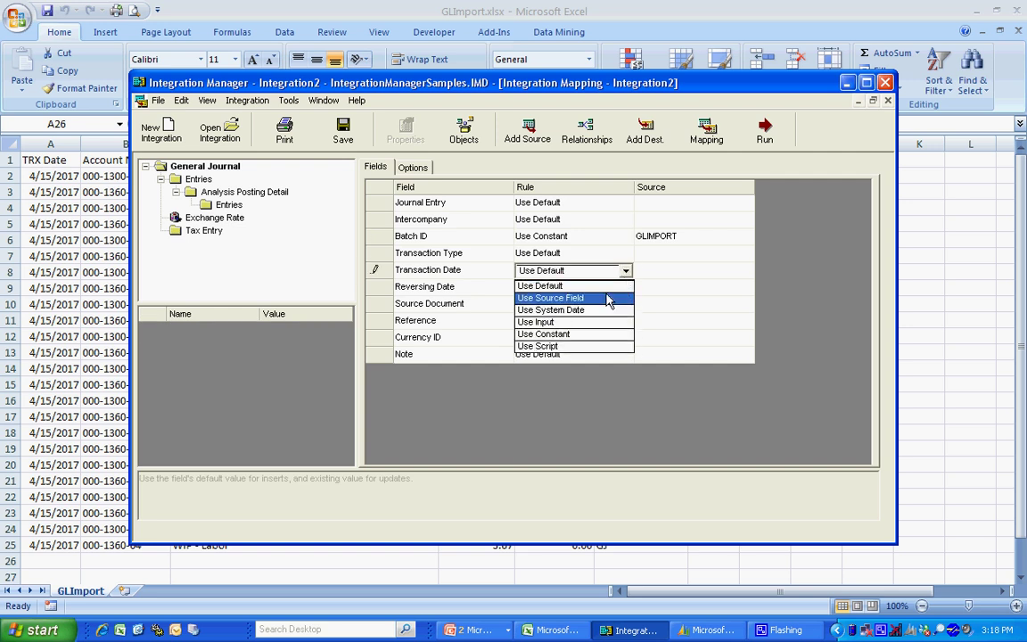
click(546, 296)
click(745, 270)
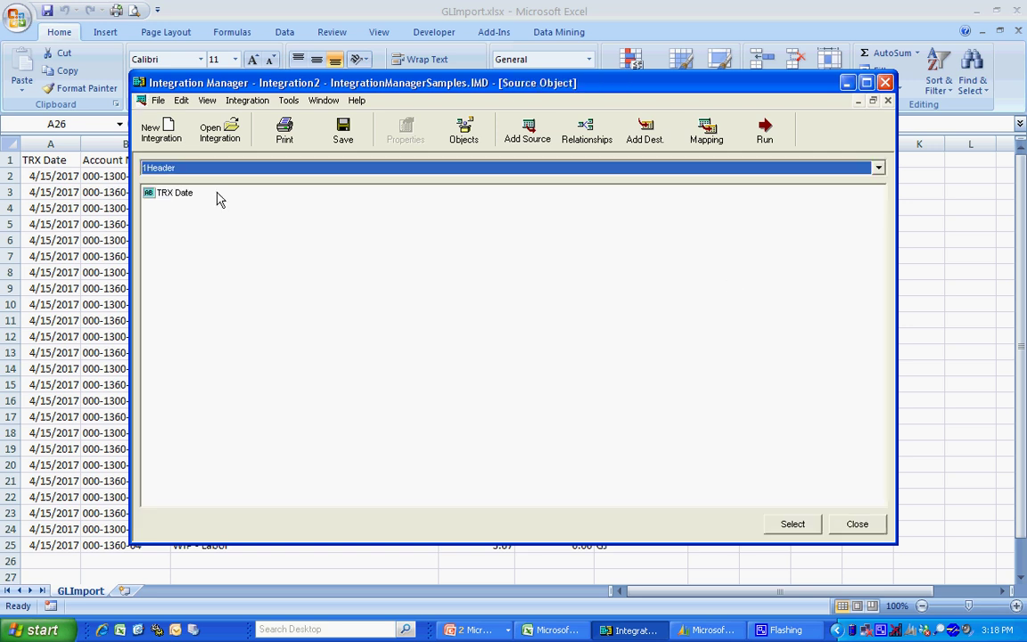
click(186, 194)
click(792, 524)
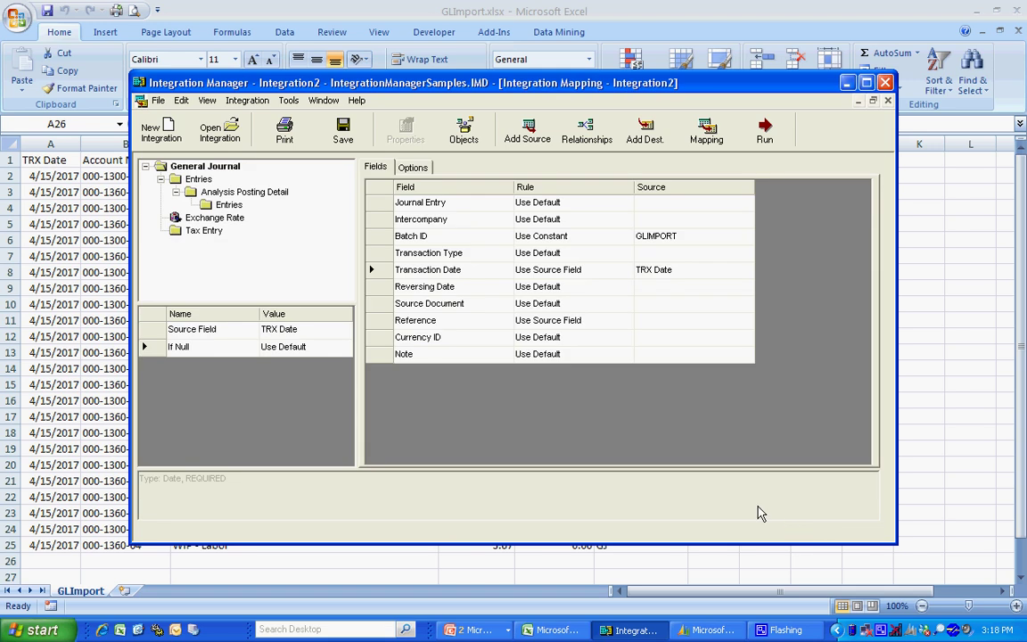
Map the General Journal's Reference field to the constant "Gl Import"
click(611, 323)
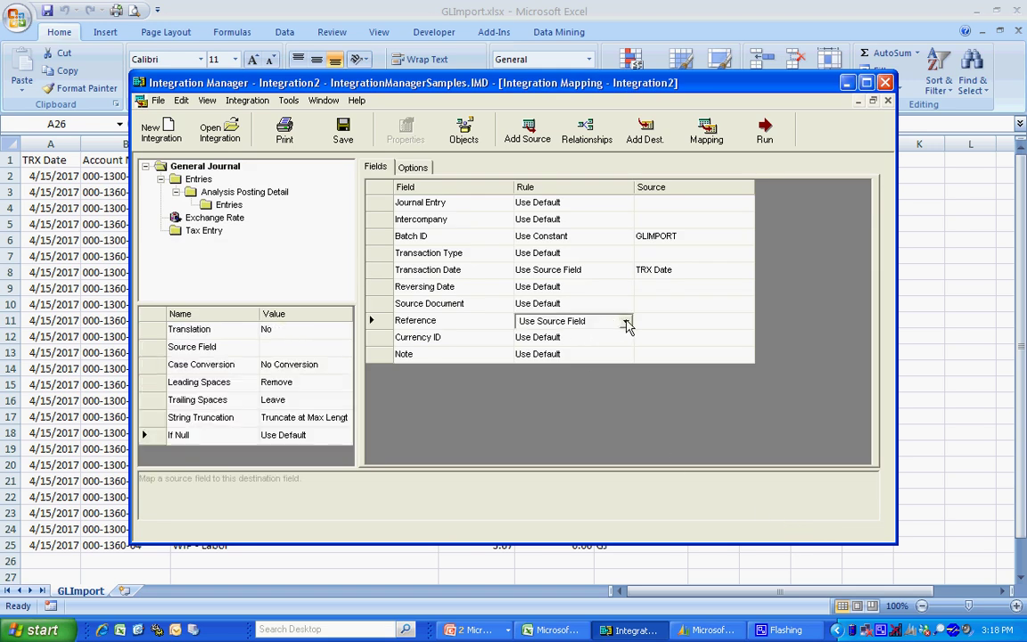
click(626, 324)
click(544, 356)
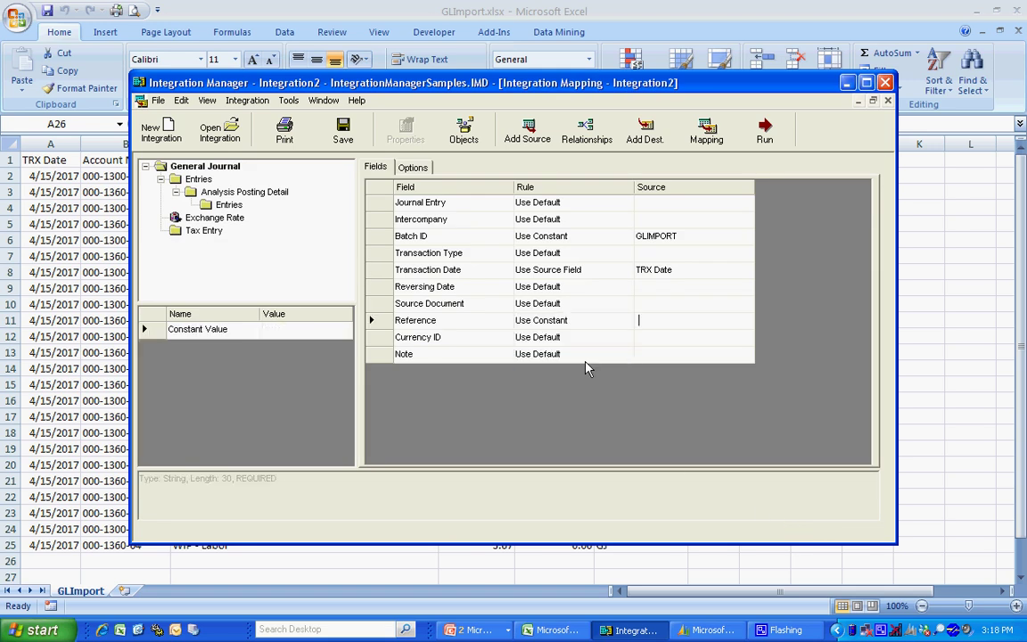
text(Gl Import)
Set the Record Source of the journal Entries to use the 1Detail source recordset
click(178, 182)
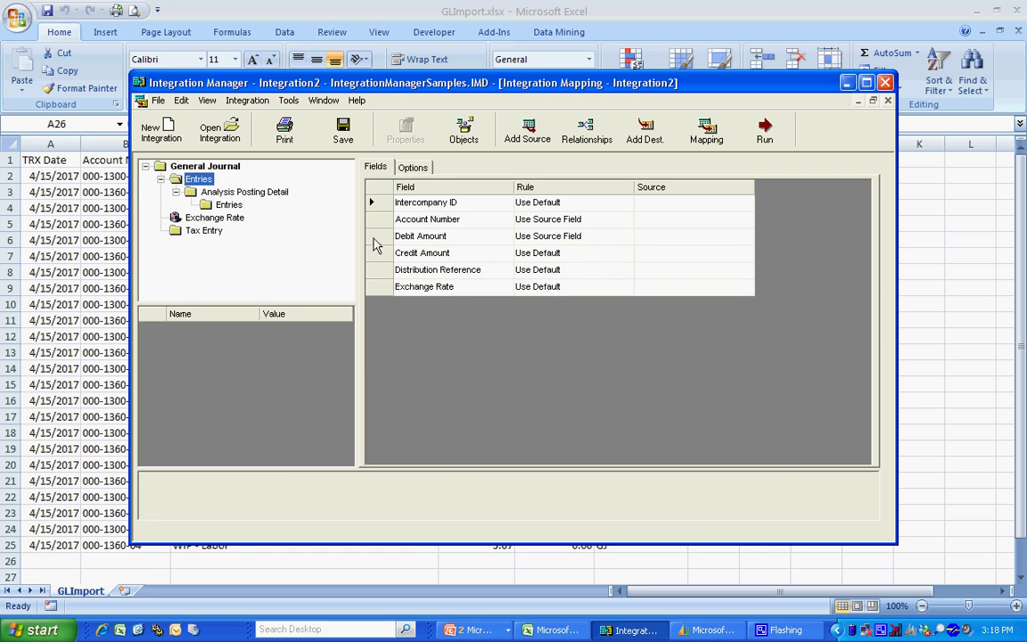
click(413, 169)
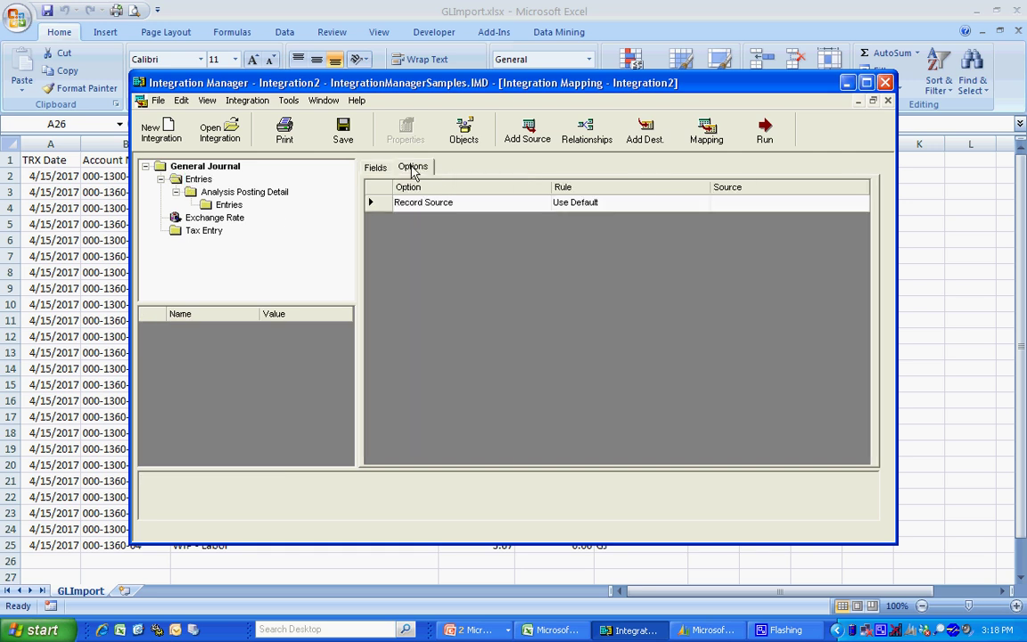
click(697, 204)
click(703, 205)
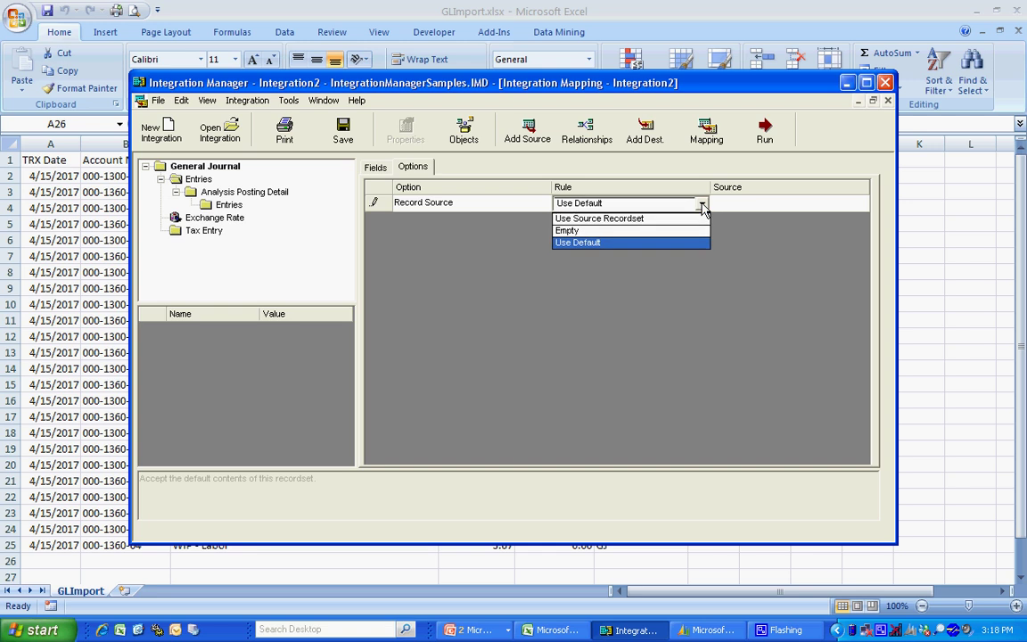
click(679, 219)
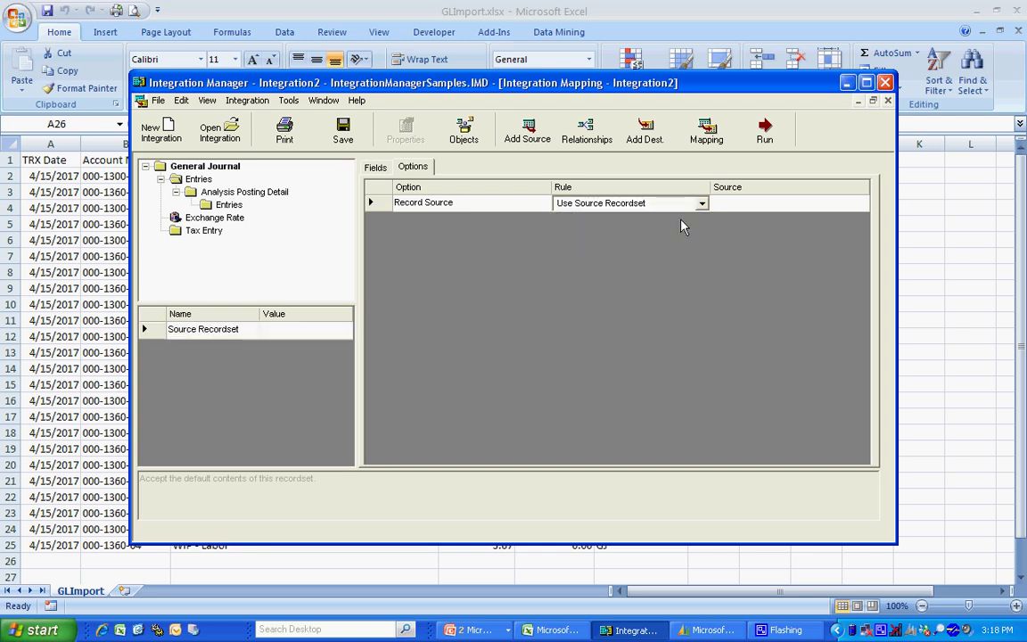
click(774, 204)
click(861, 205)
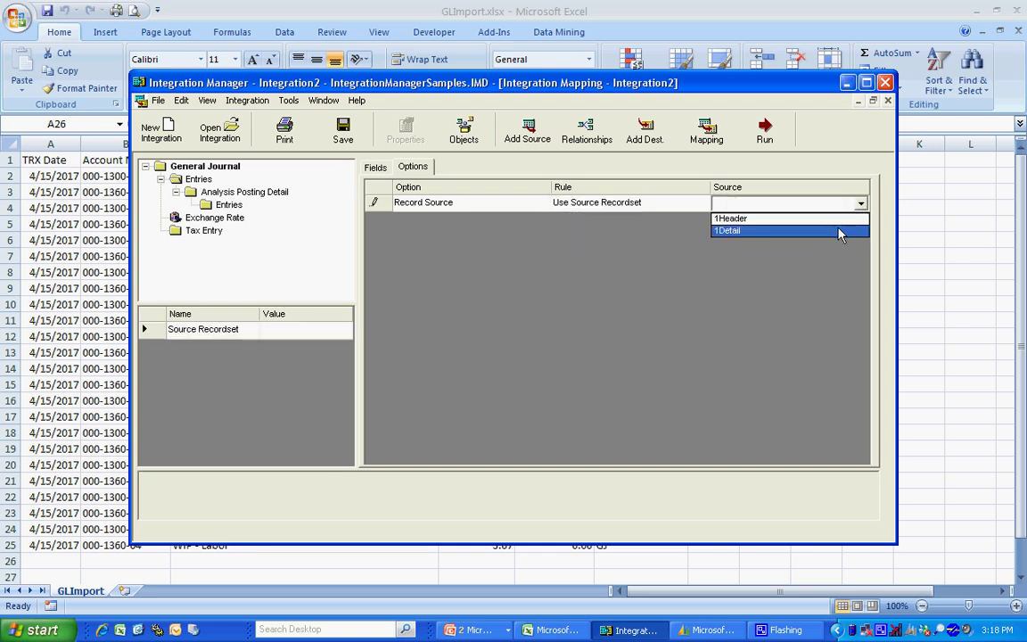
click(838, 231)
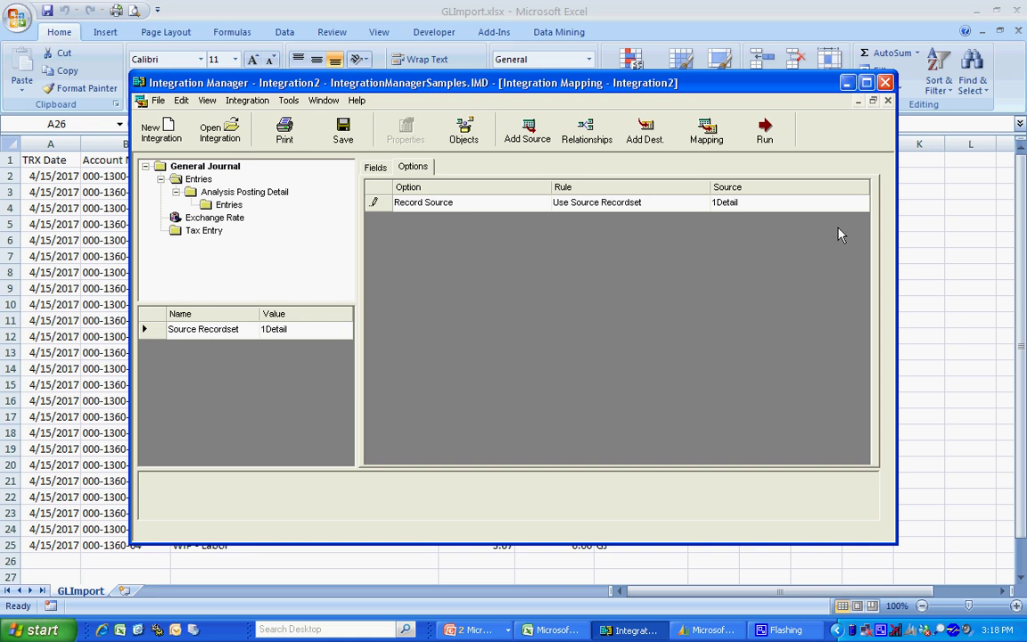
Map the Account Number field of the journal Entries to Account Number from the 1Detail source
click(375, 167)
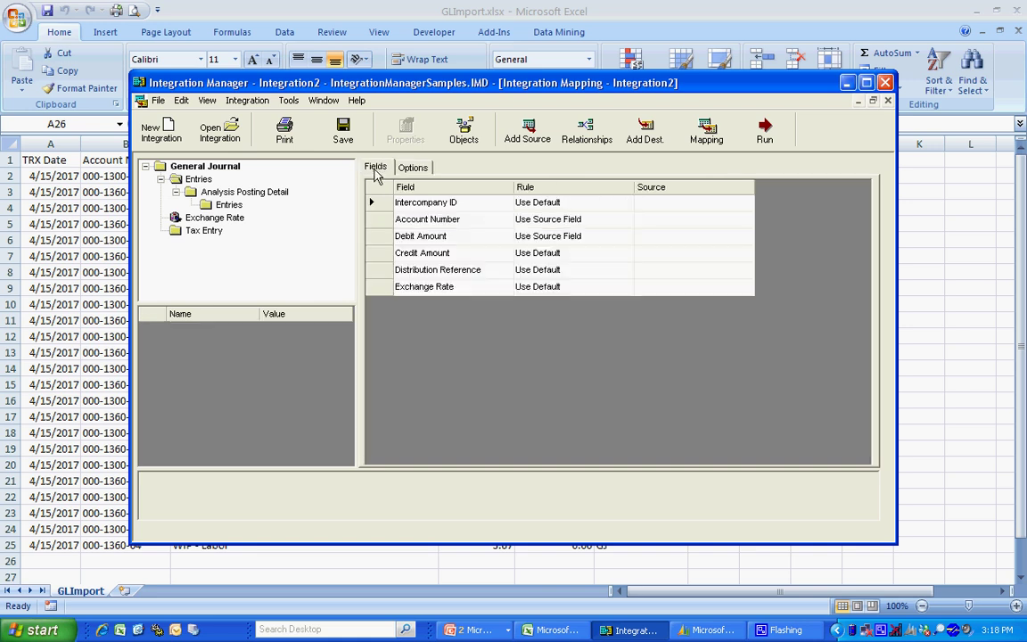
click(667, 219)
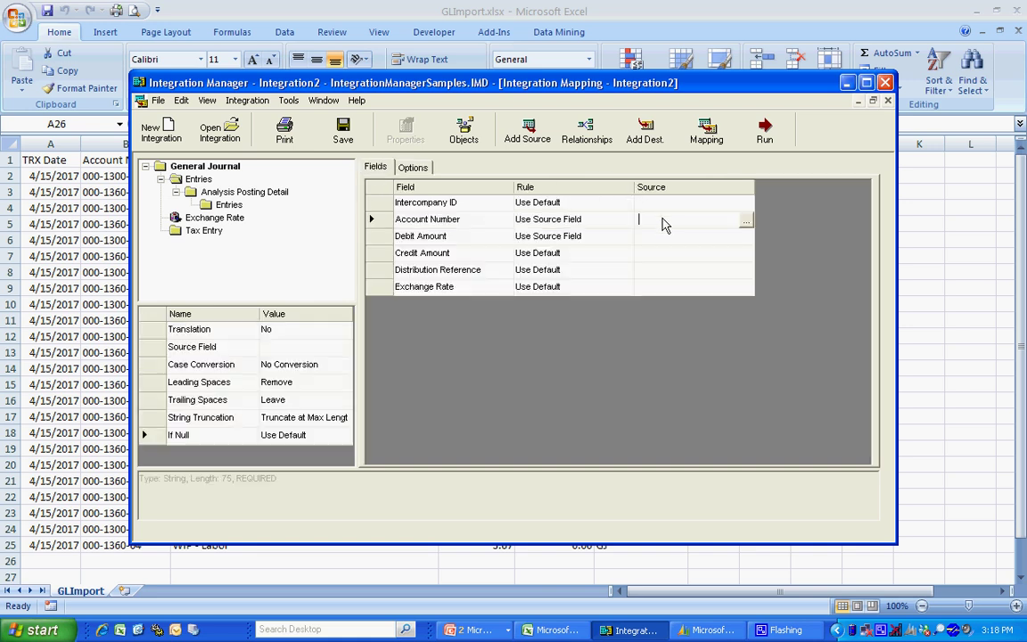
click(745, 219)
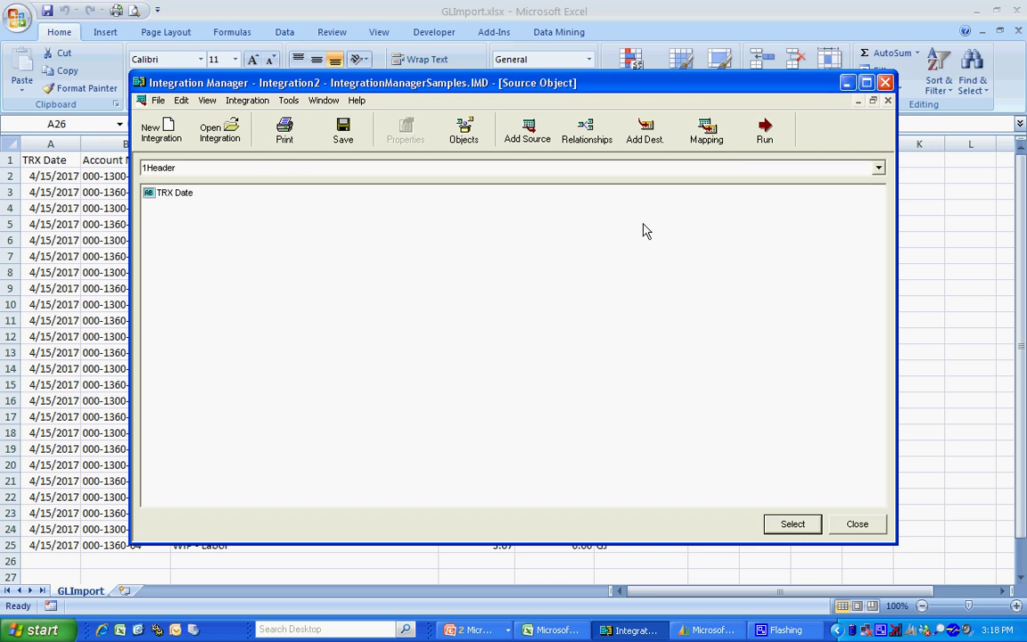
click(876, 168)
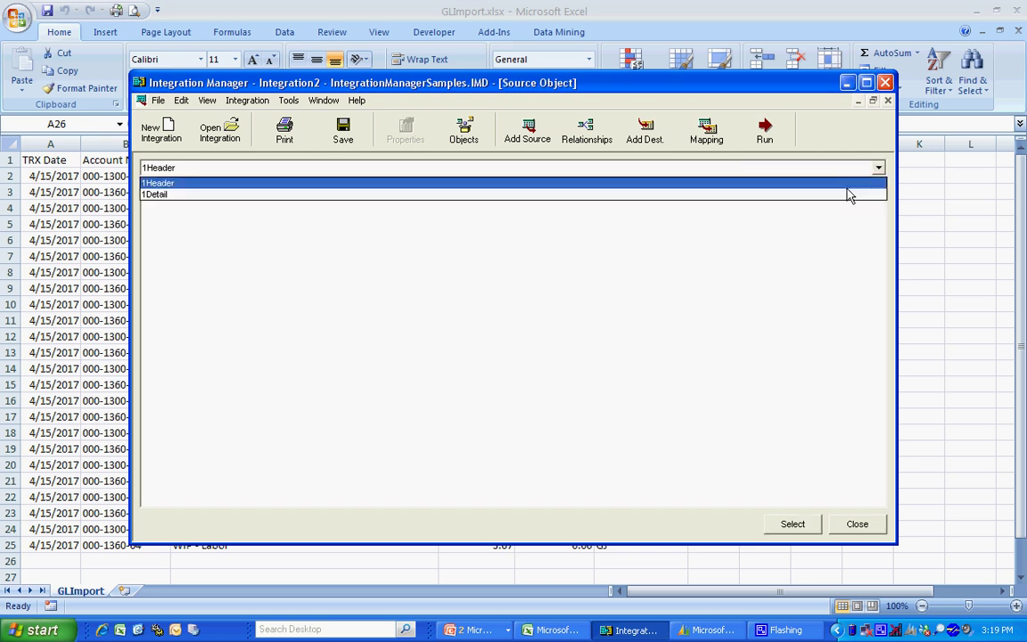
click(845, 194)
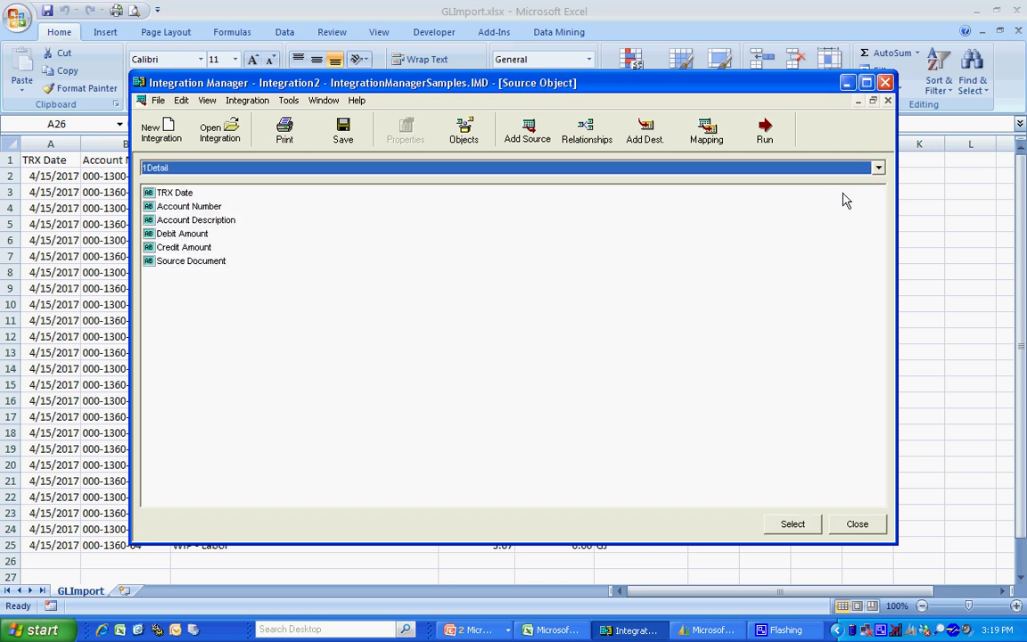
double_click(188, 206)
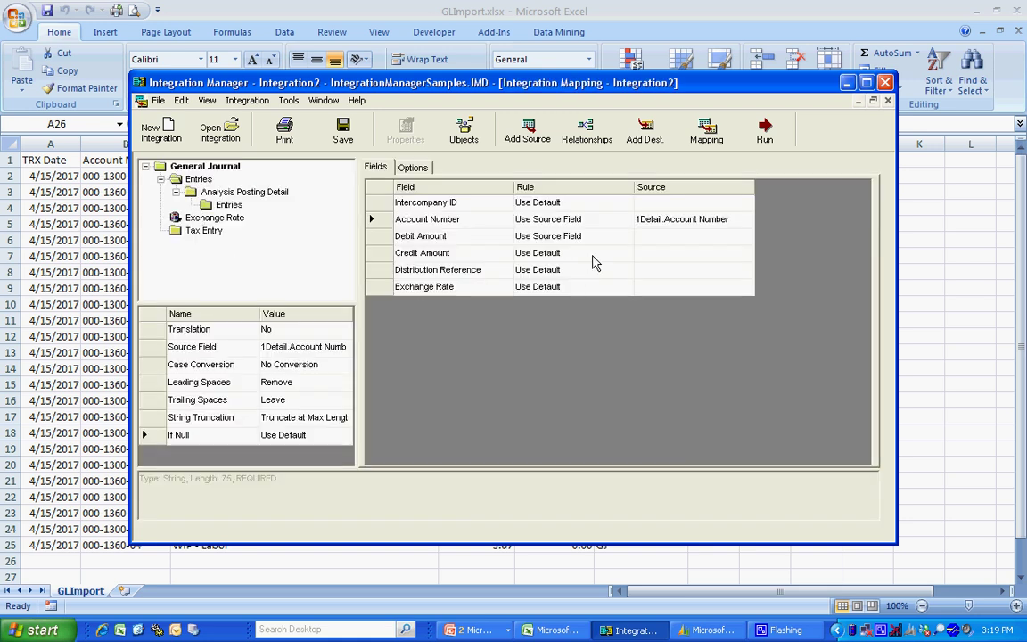
Map the Debit Amount field of the journal Entries to Debit Amount from the 1Detail source
click(693, 236)
click(746, 236)
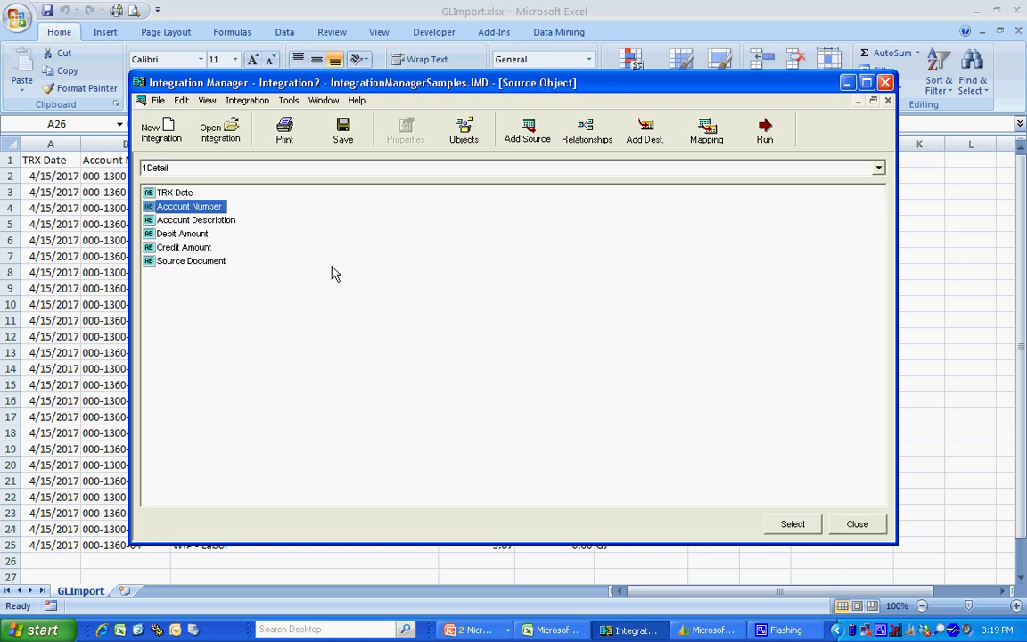
click(182, 233)
double_click(183, 233)
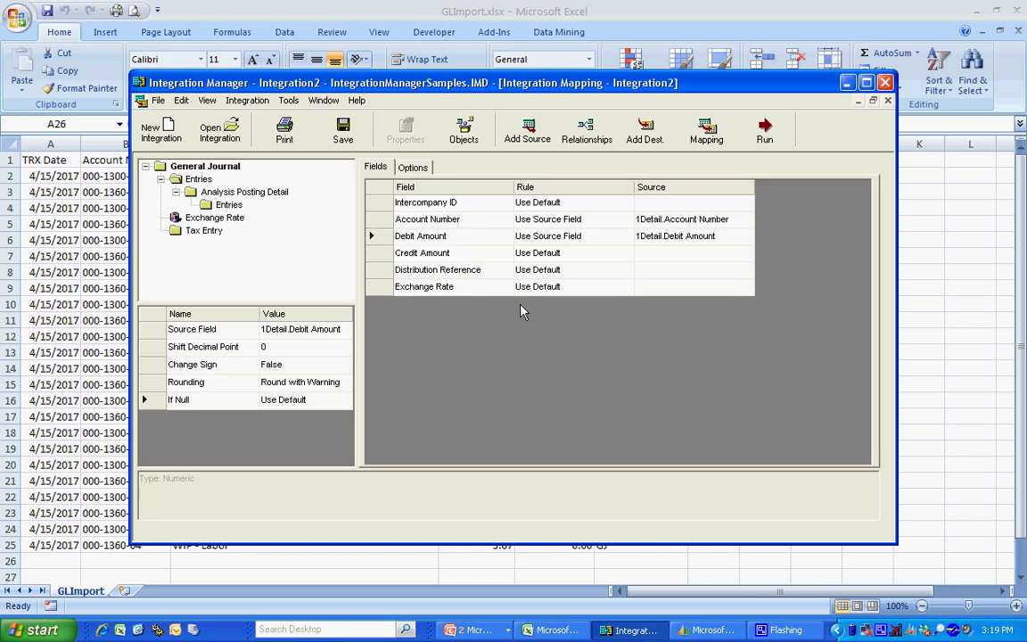
Set the Credit Amount rule to Use Source Field and map it to Credit Amount from 1Detail
click(615, 255)
click(625, 254)
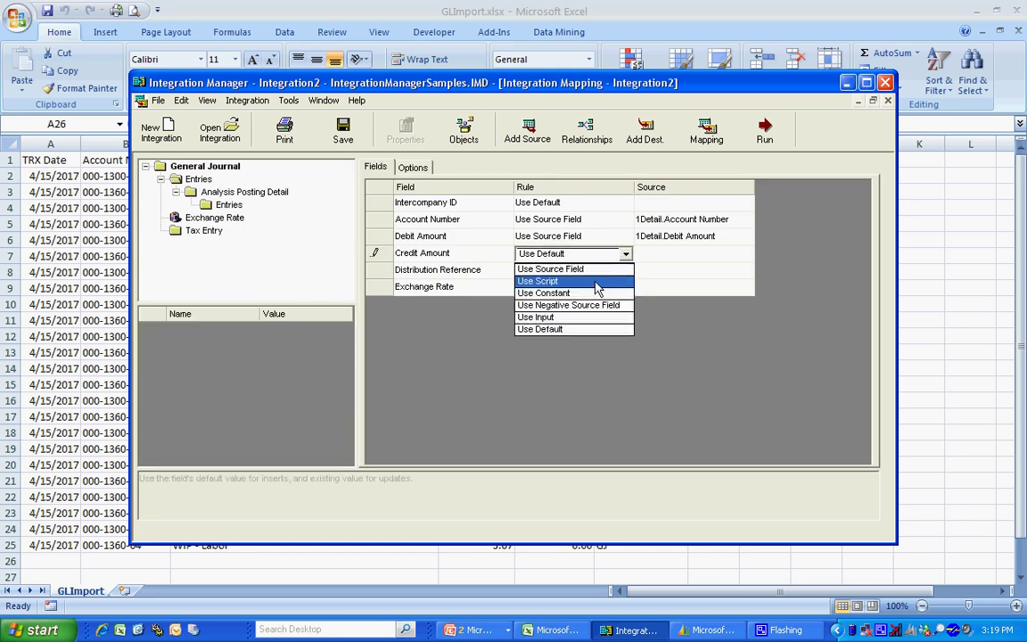
click(588, 268)
click(747, 257)
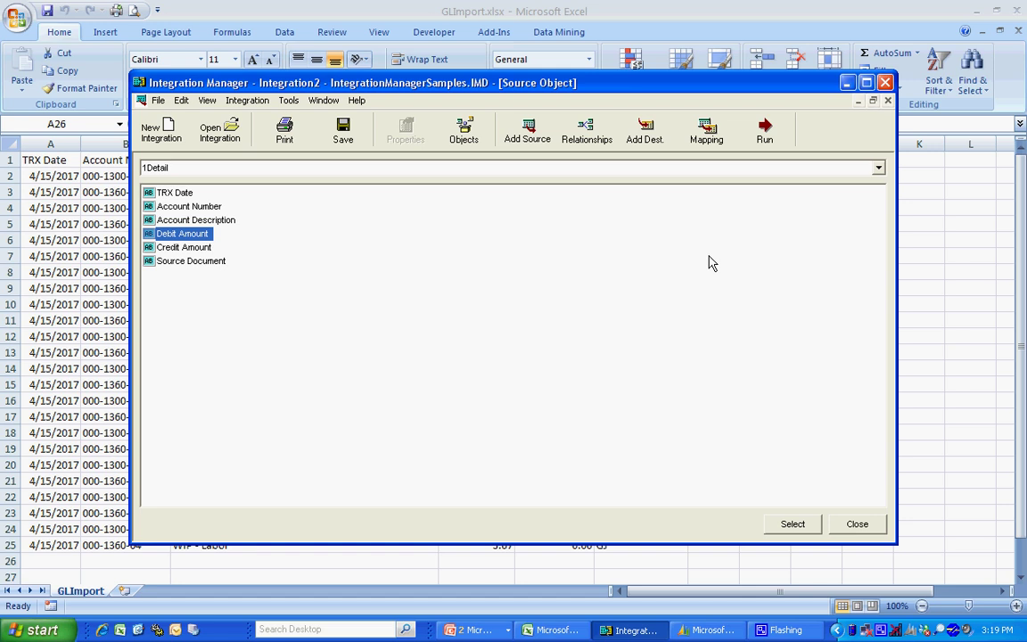
double_click(184, 246)
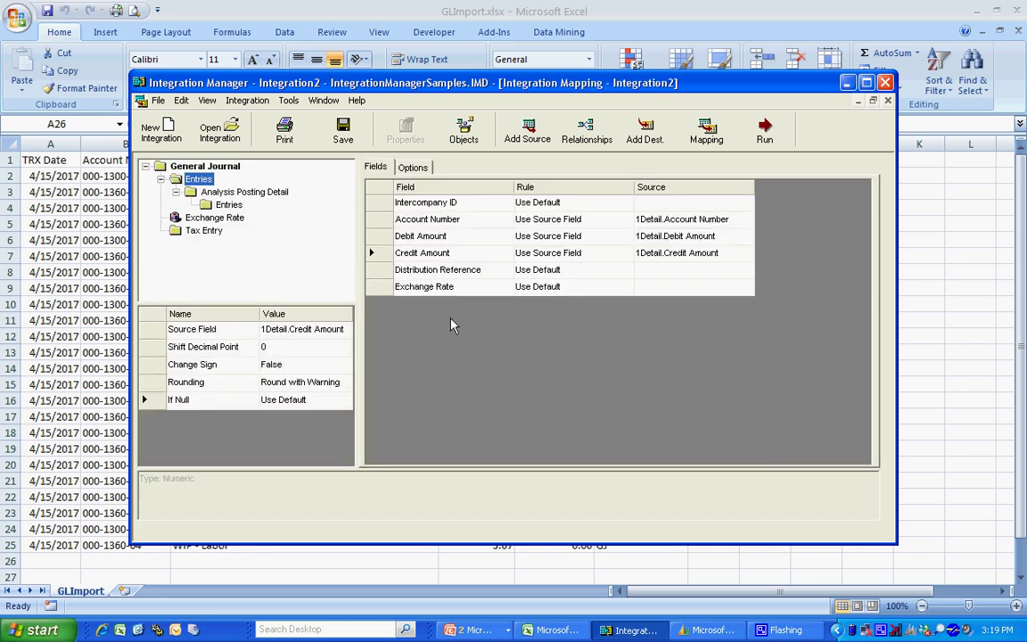
Set the Distribution Reference rule to Use Source Field and map it to Source Document from 1Detail
click(617, 270)
click(624, 270)
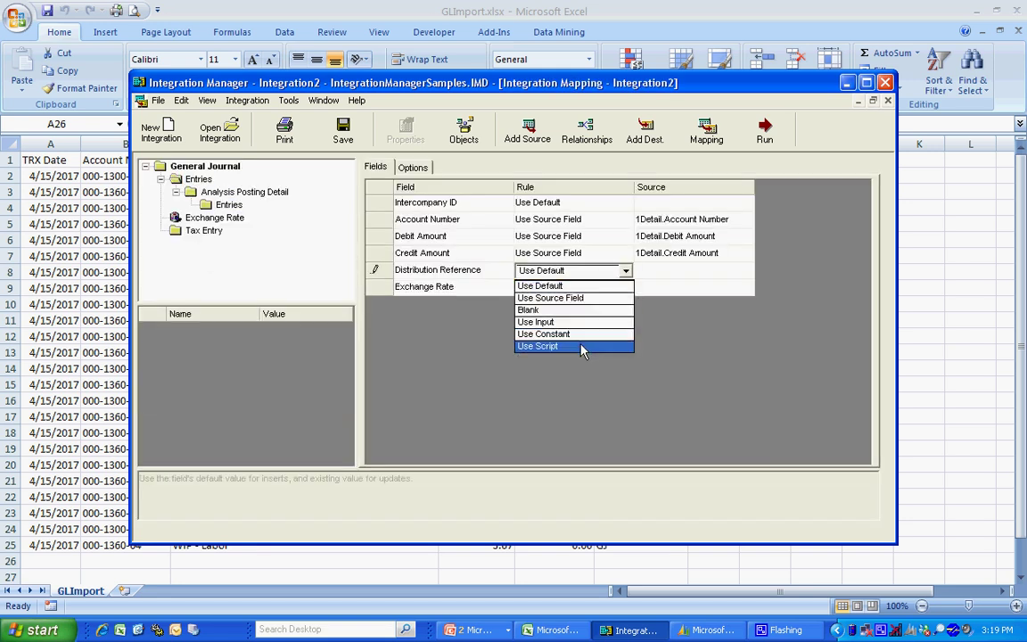
click(577, 299)
click(745, 269)
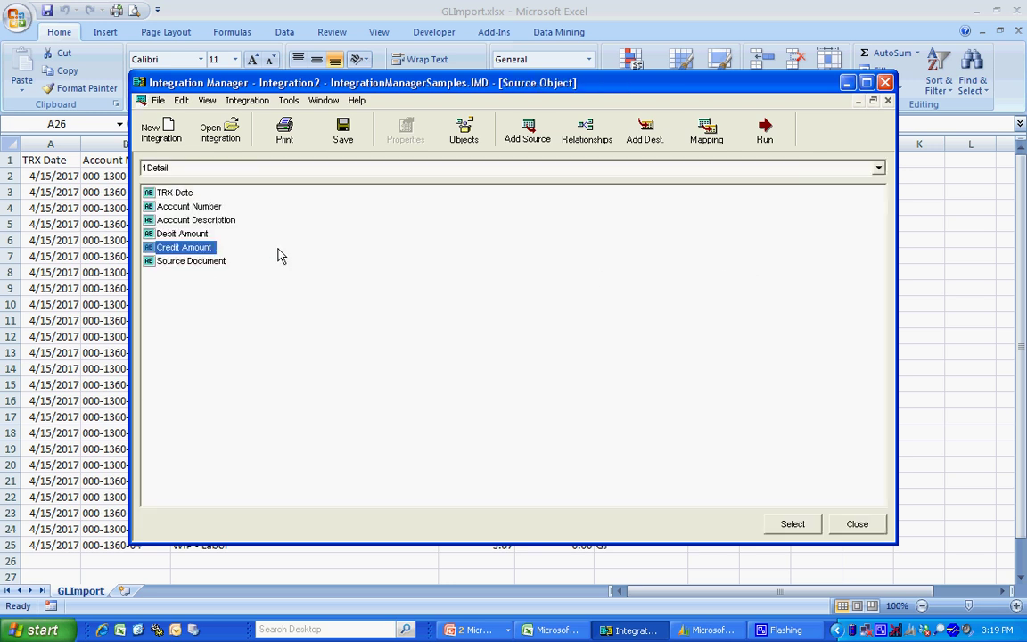
double_click(198, 260)
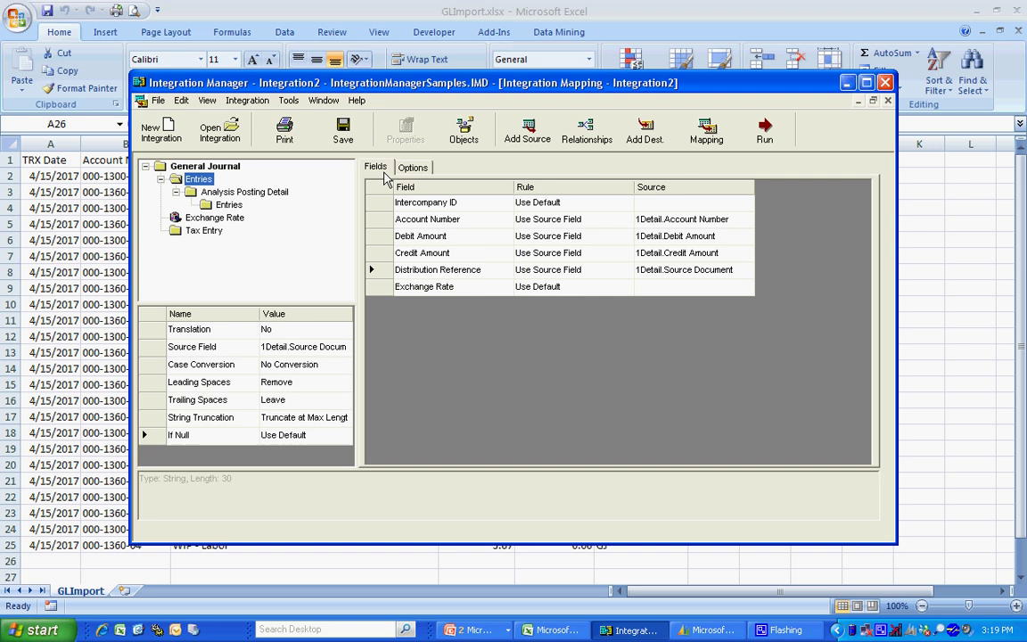
Save the integration and set the General Journal's Missing Batch option to Add New Batch
click(343, 131)
click(214, 166)
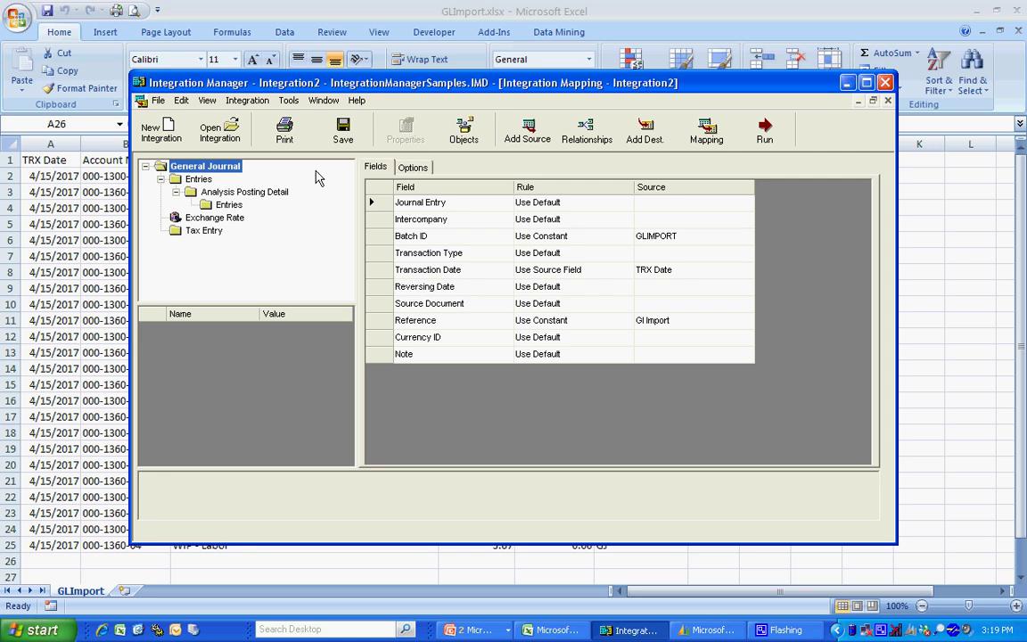
click(412, 167)
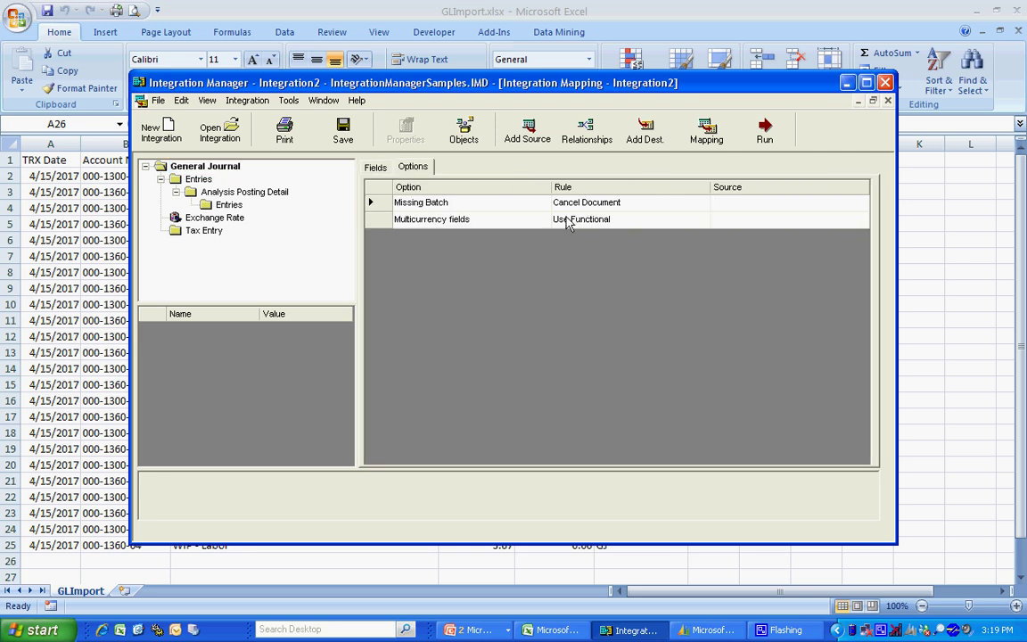
click(703, 204)
click(702, 203)
click(675, 230)
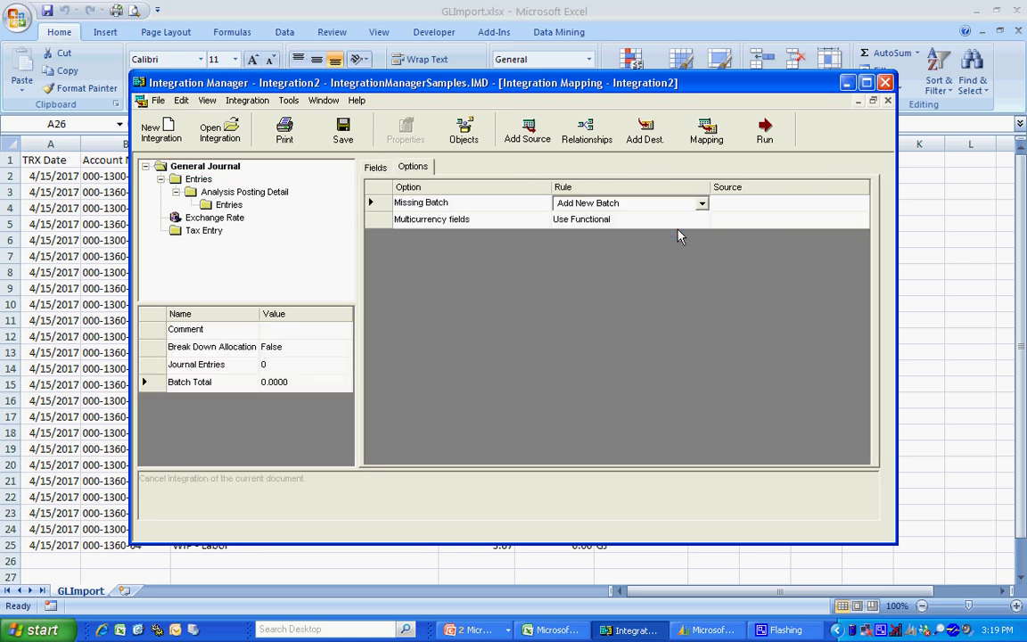
Run the integration, and open the general financial Transaction Entry window in Microsoft Dynamics GP
click(764, 134)
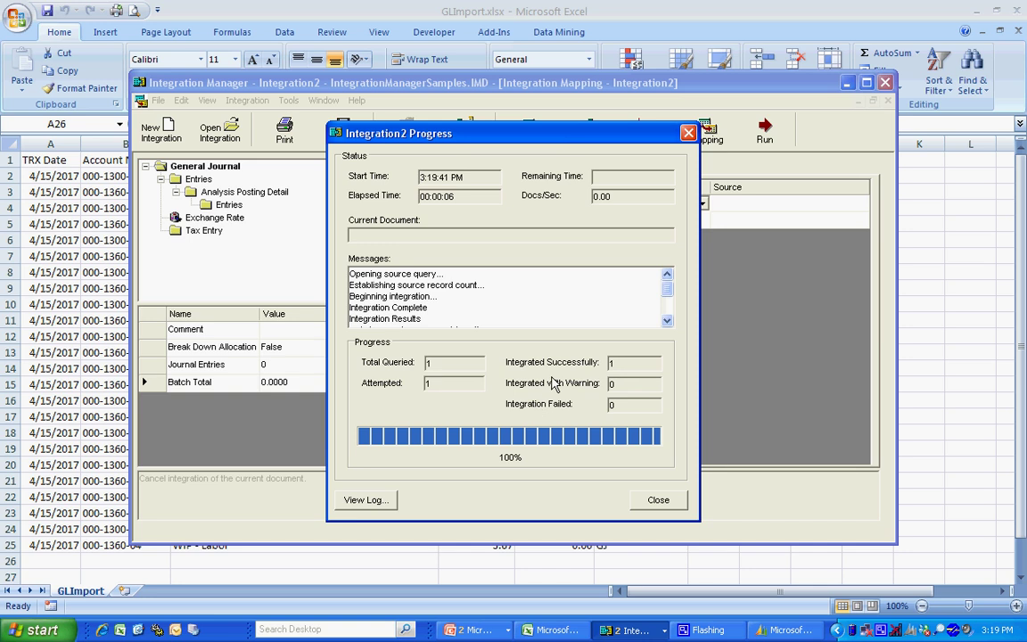
click(787, 629)
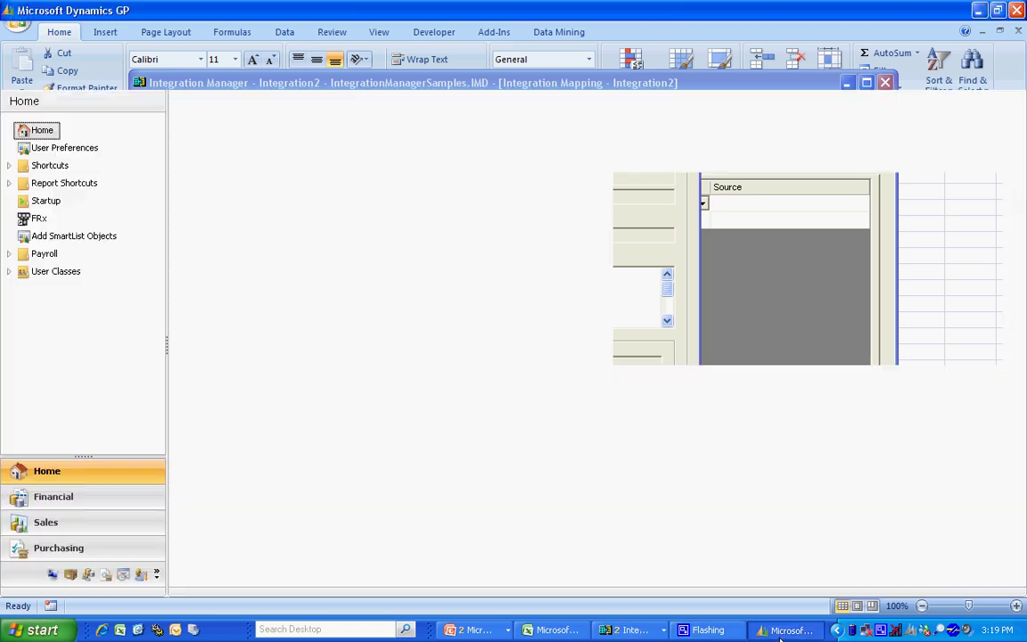
click(48, 59)
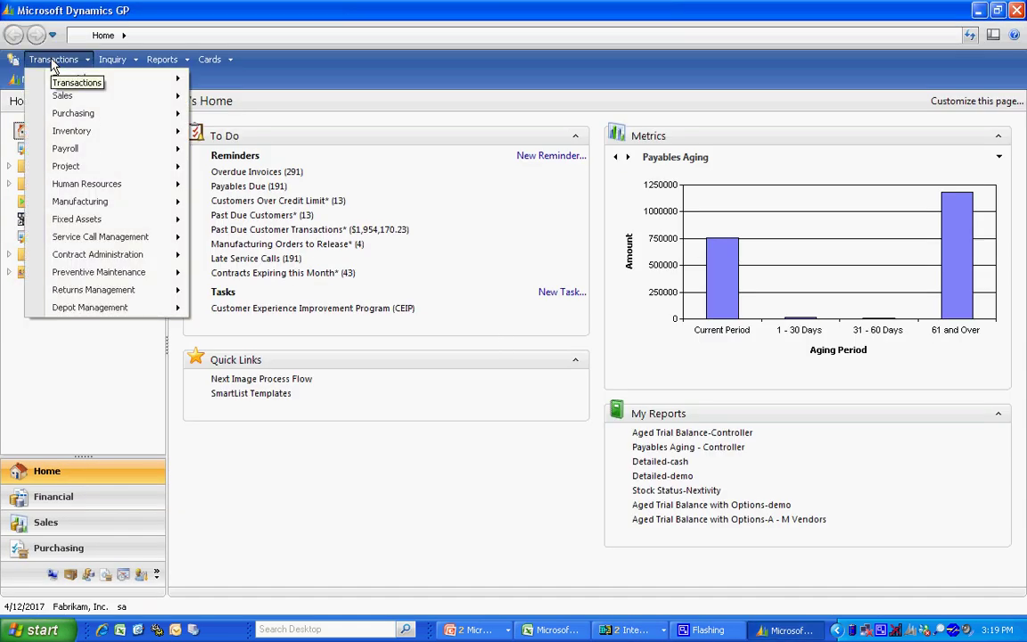
mouse_move(85, 77)
click(219, 80)
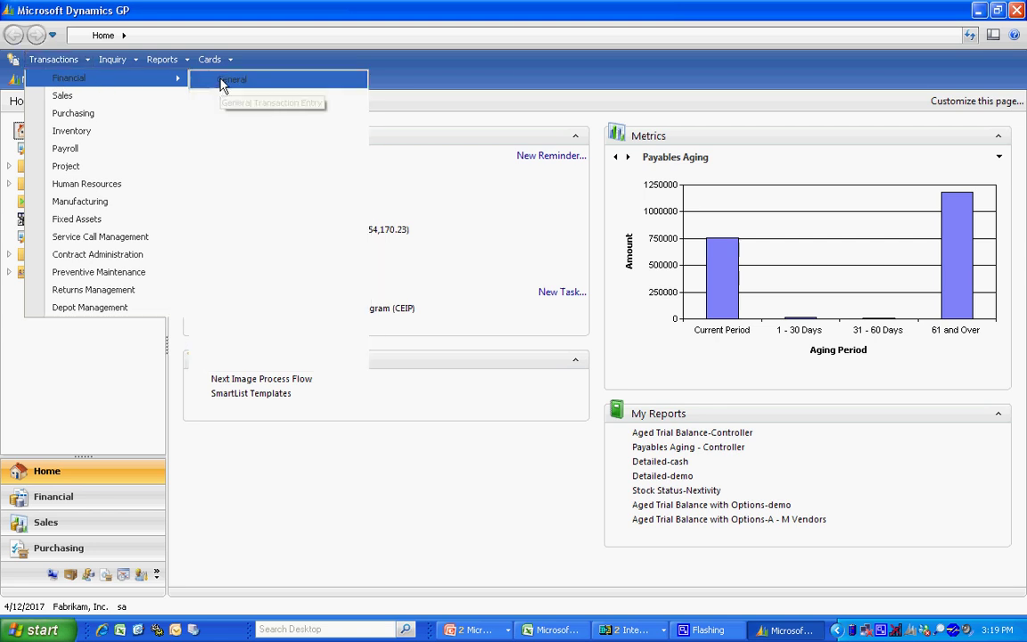
Sort the transaction records by Journal Entry and go to the last one
click(220, 482)
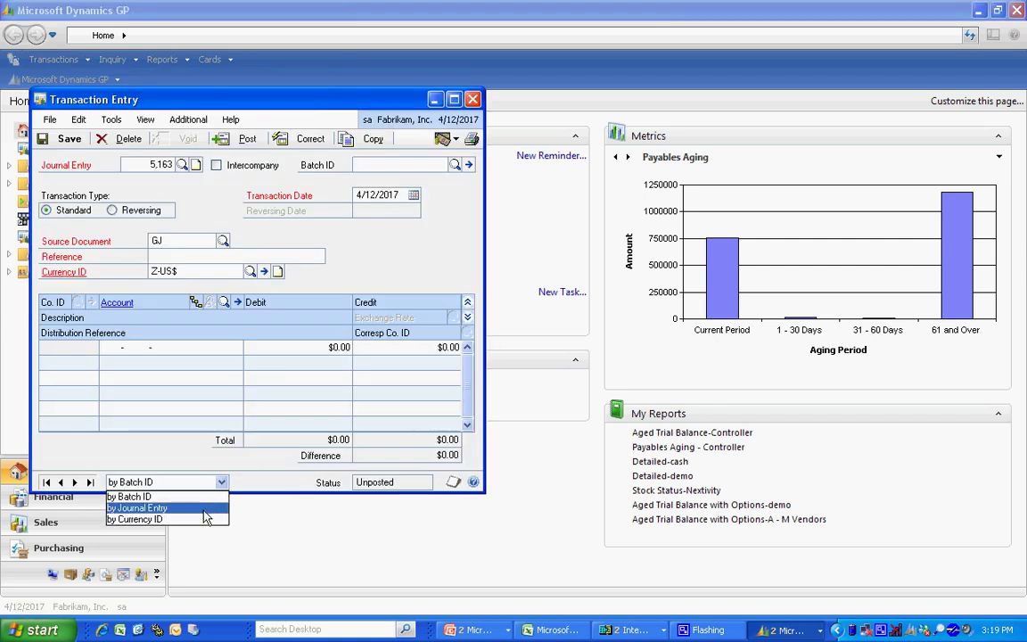
click(96, 500)
click(90, 482)
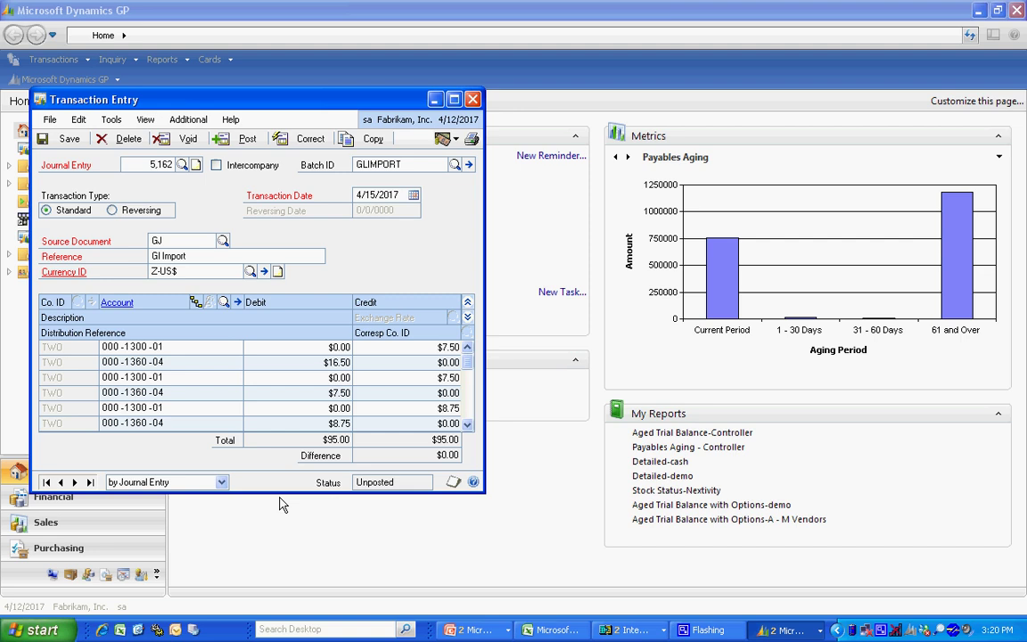
Enlarge the Transaction Entry window vertically and examine the remaining distribution lines of the imported journal entry
drag(280, 491, 332, 588)
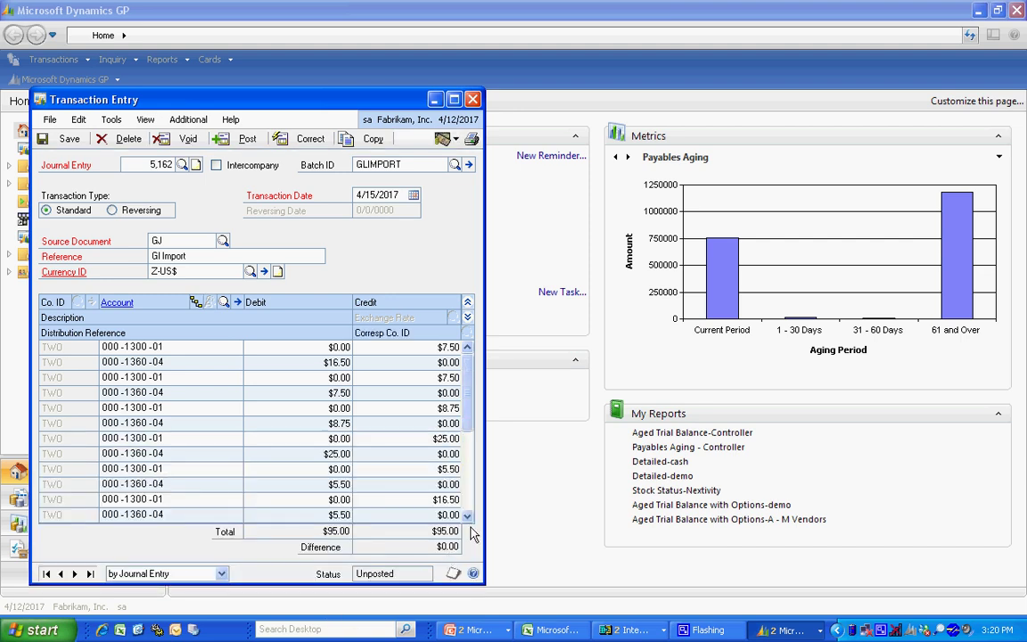
click(465, 499)
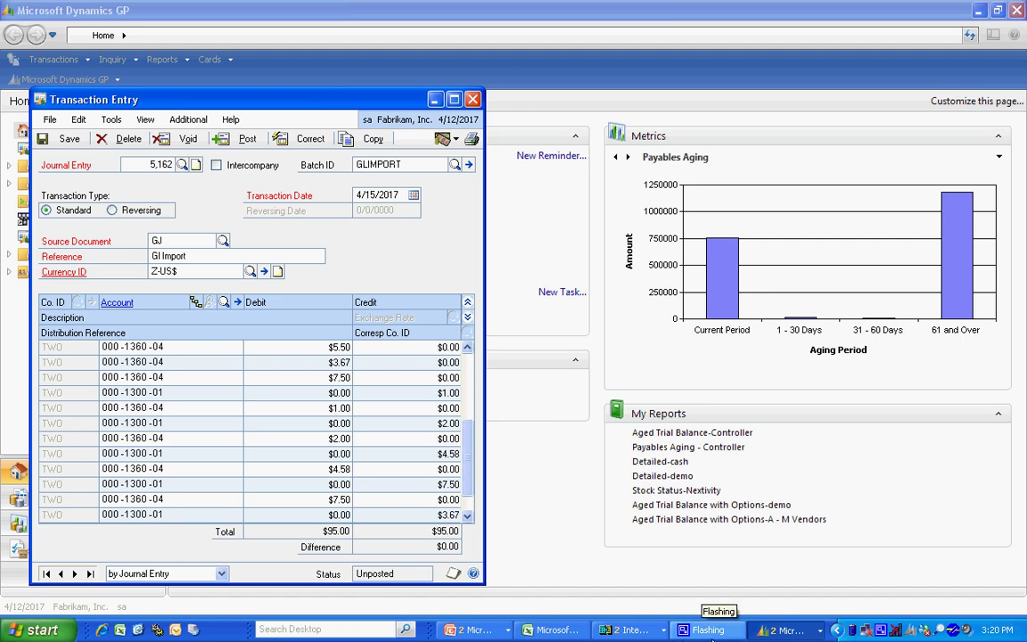
key(alt+Tab)
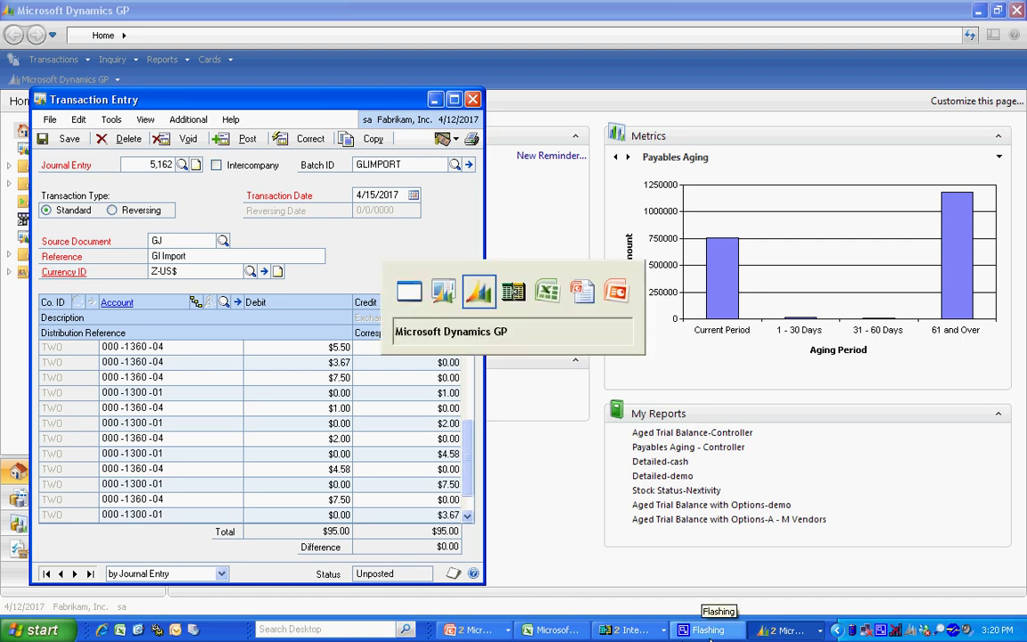